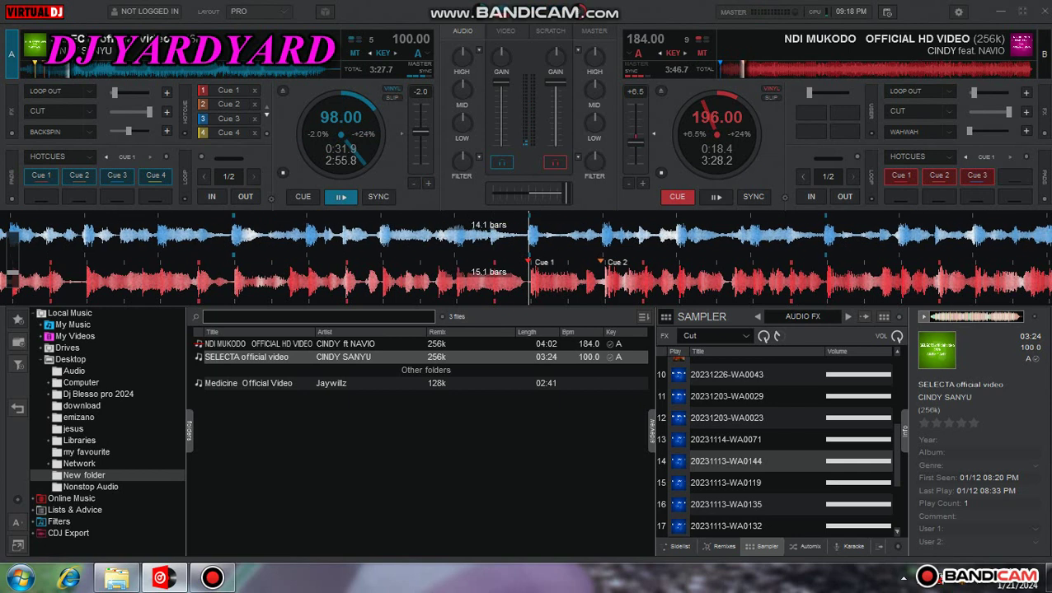
- Jump the playing SELECTA track on deck A to hot cue 1 and retrigger it repeatedly to stutter that passage
{"action": "key", "text": "1"}
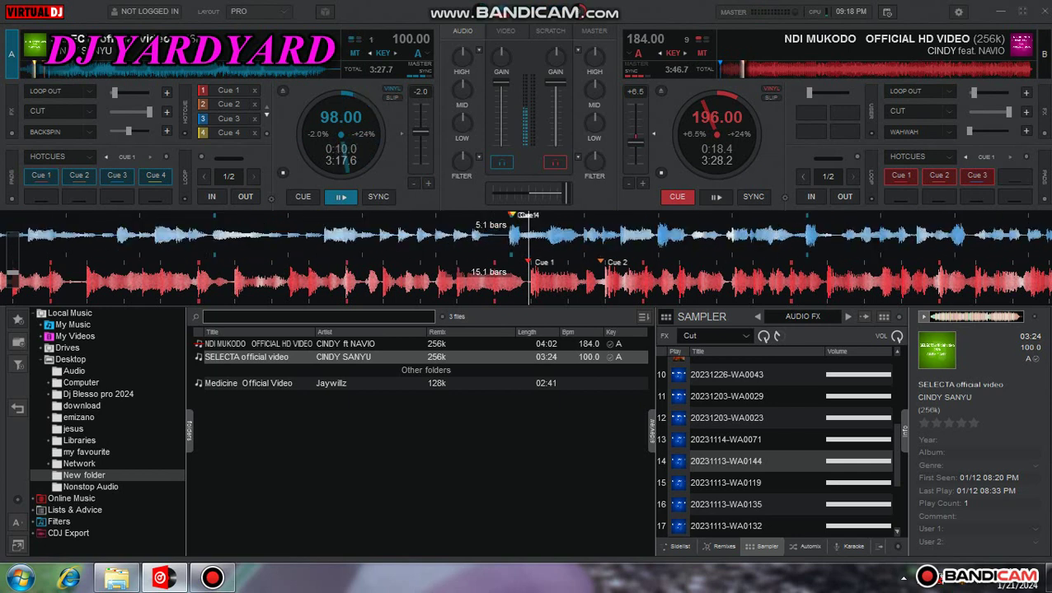
{"action": "key", "text": "1"}
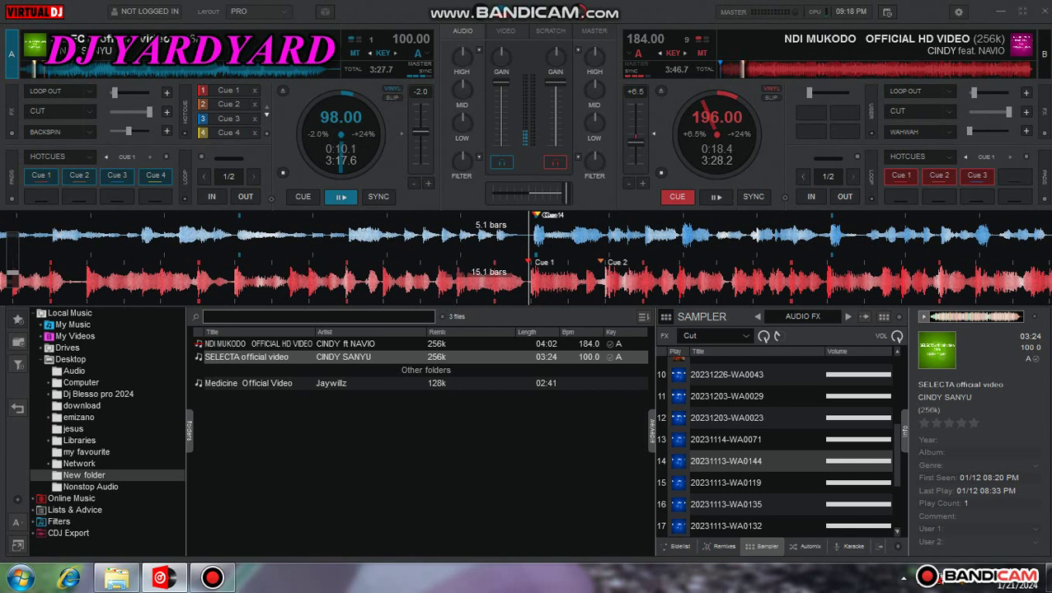
{"action": "key", "text": "1"}
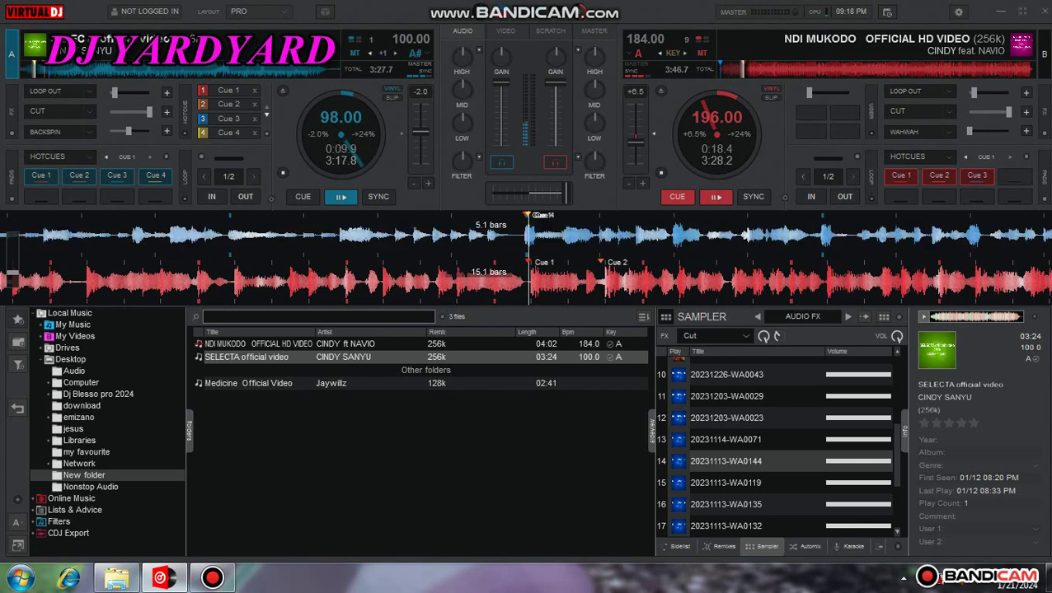
{"action": "key", "text": "1"}
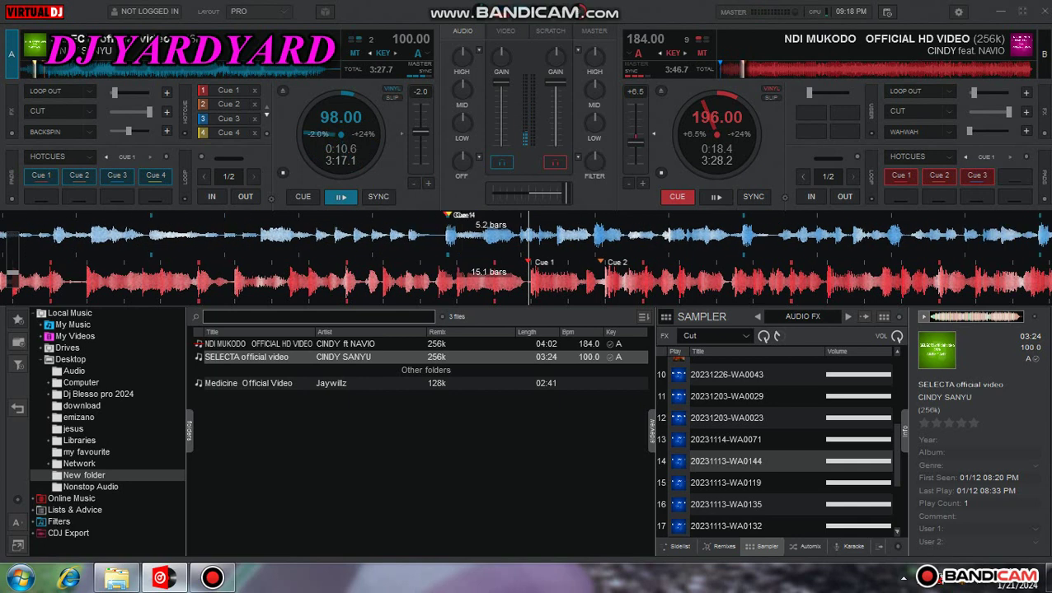
{"action": "key", "text": "1"}
{"action": "key", "text": "1"}
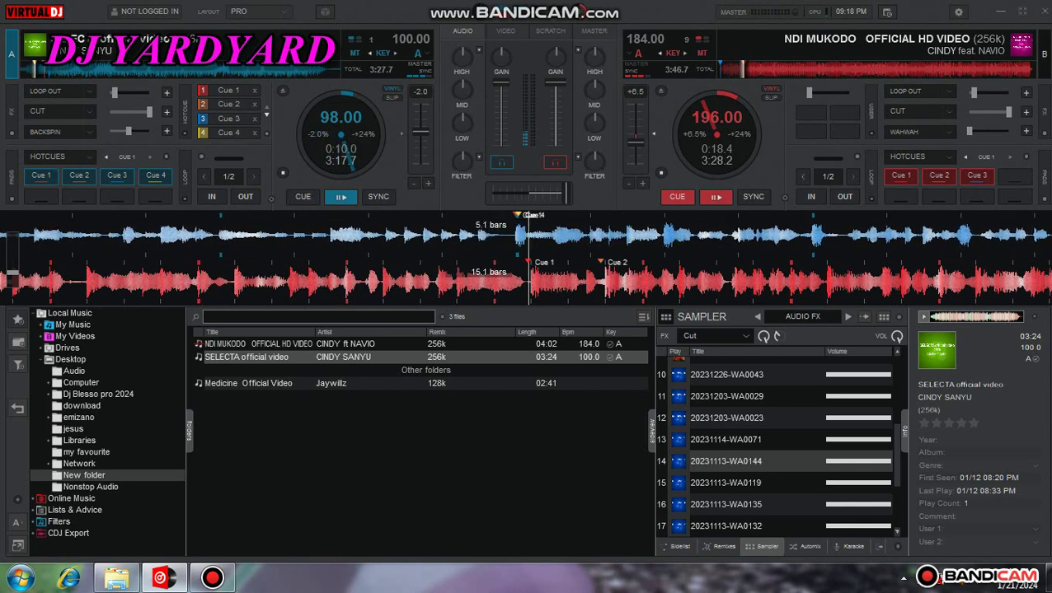
{"action": "key", "text": "1"}
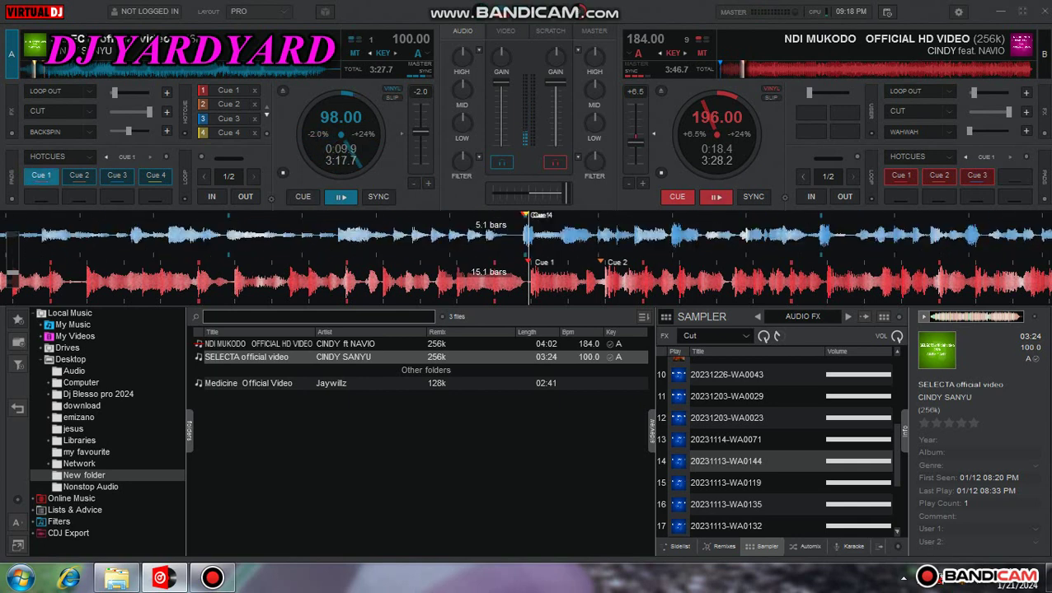
{"action": "key", "text": "1"}
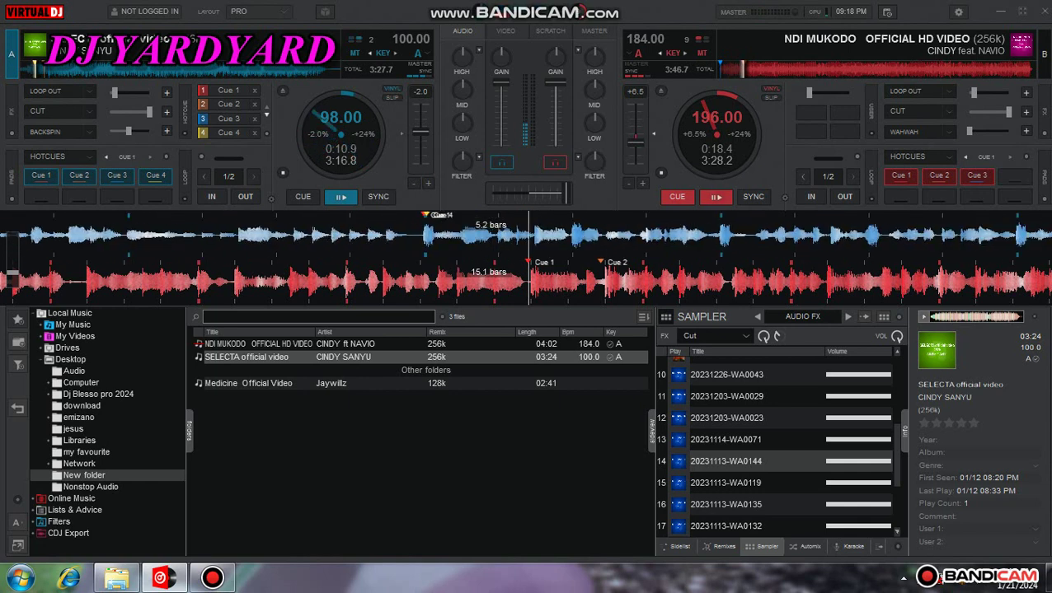
{"action": "key", "text": "1"}
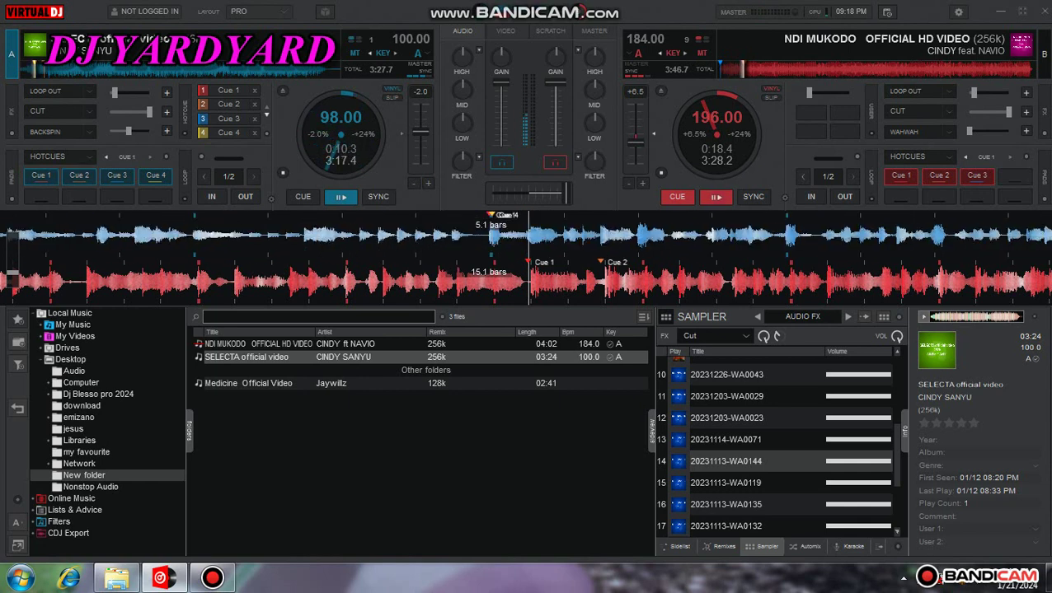
{"action": "key", "text": "2"}
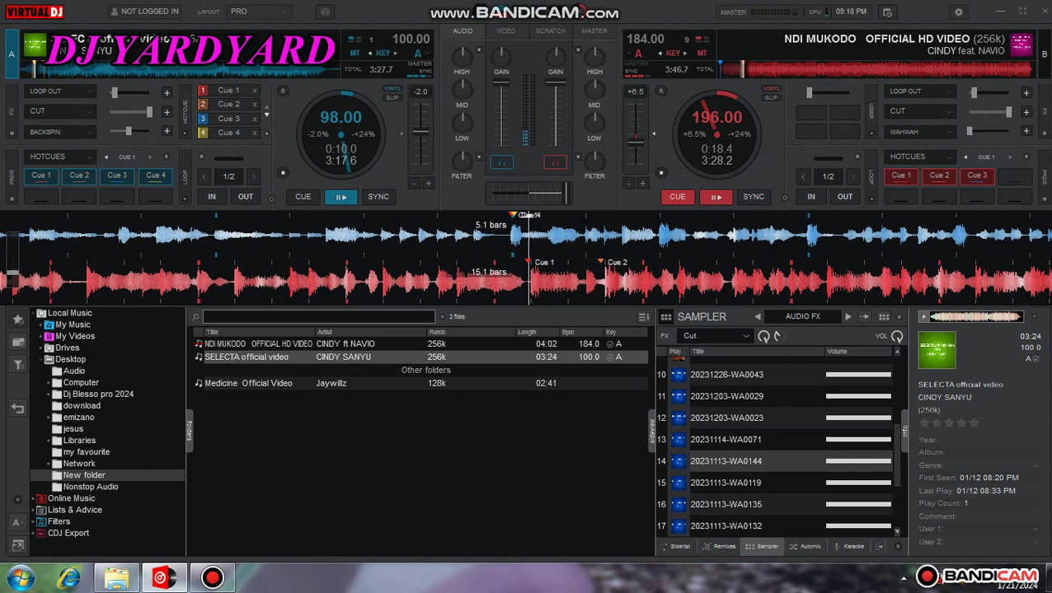
{"action": "key", "text": "1"}
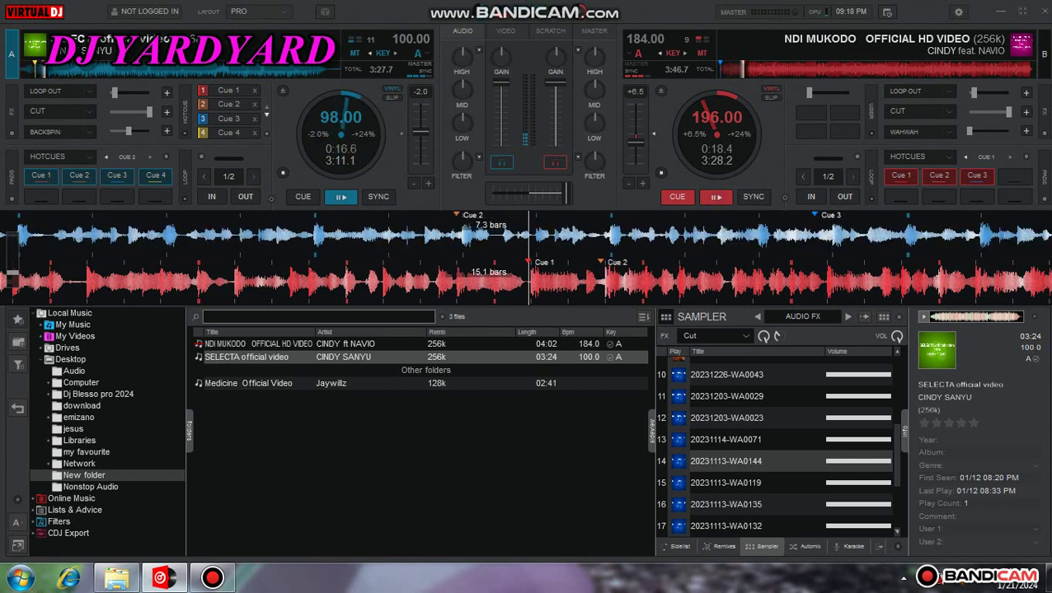
- Retrigger hot cue 2 on deck A again and again to stutter the vocal passage at that point
{"action": "key", "text": "2"}
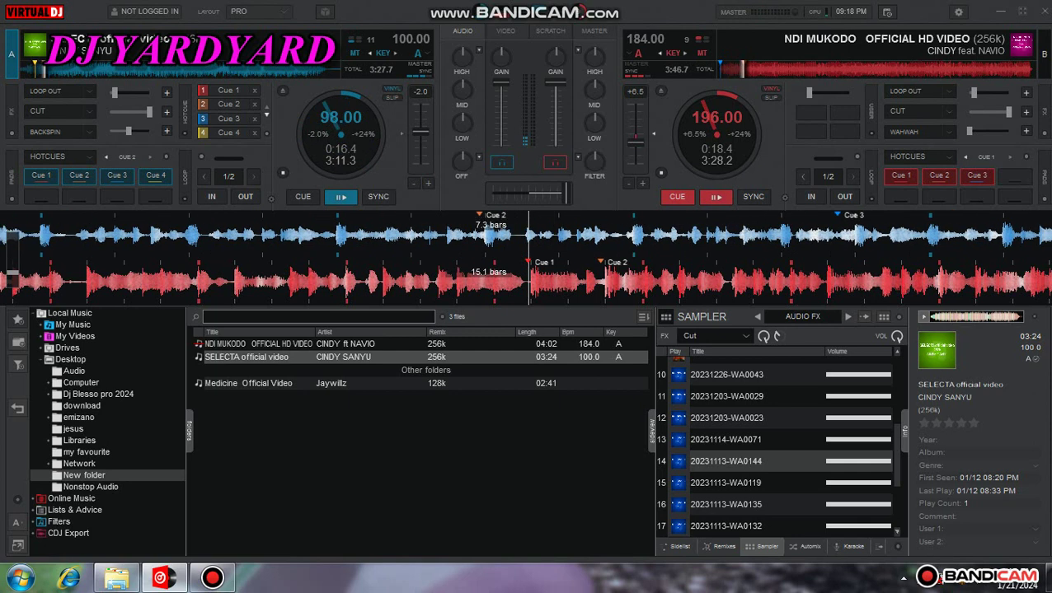
{"action": "key", "text": "2"}
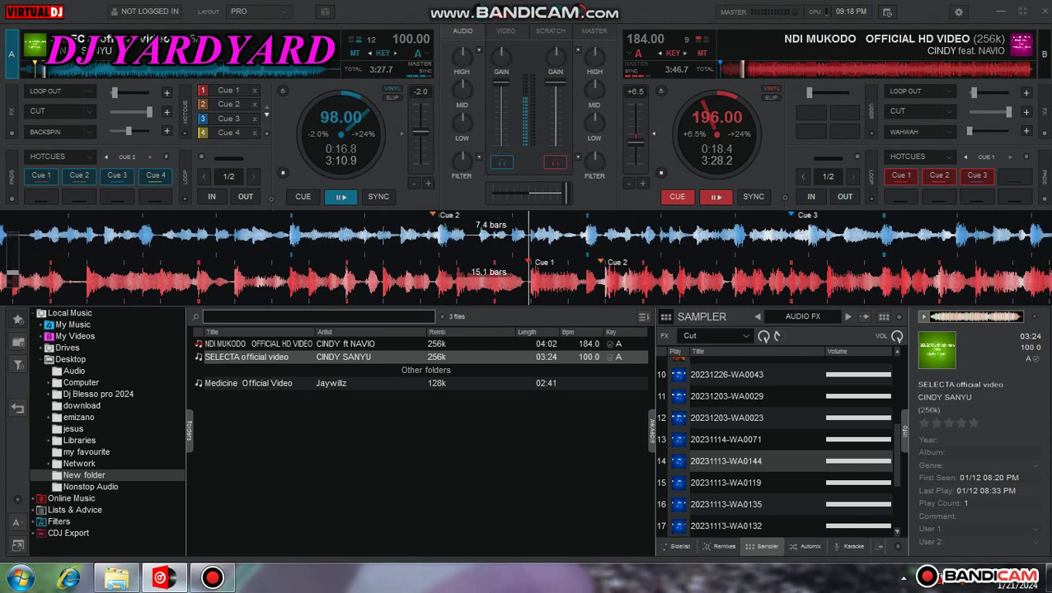
{"action": "key", "text": "2"}
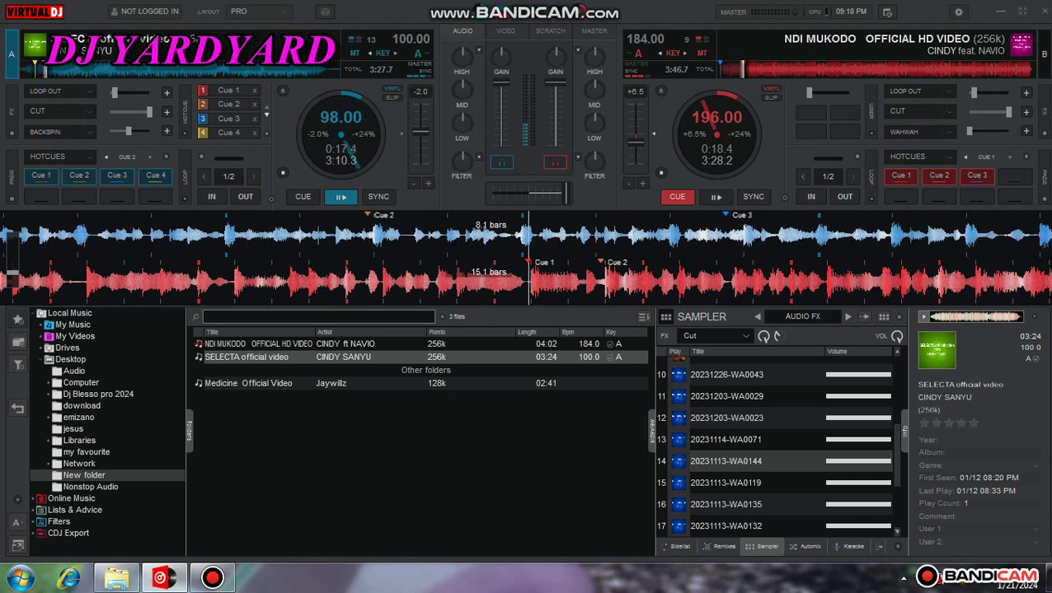
{"action": "key", "text": "2"}
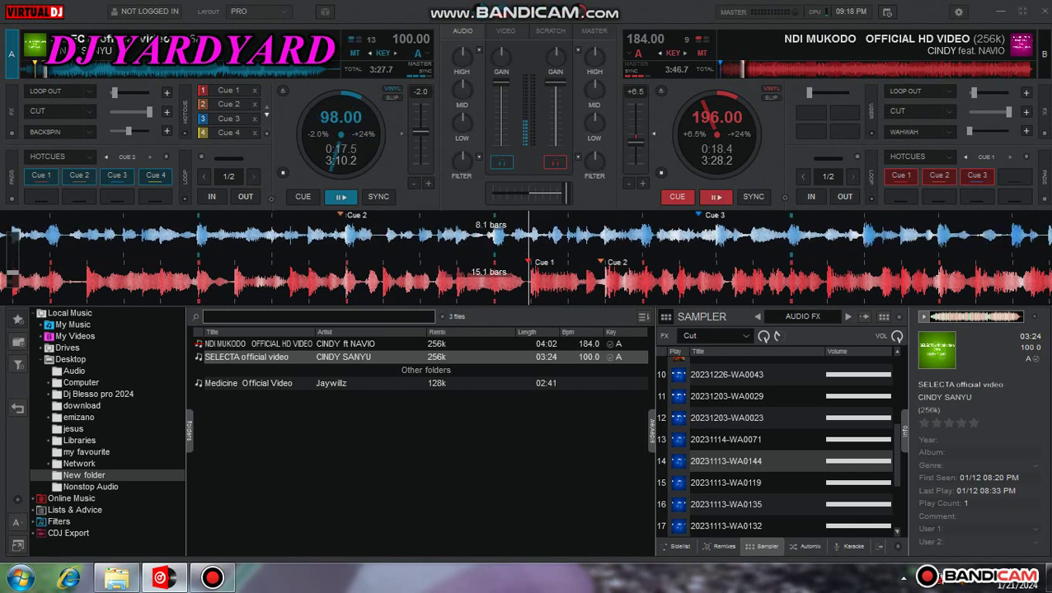
{"action": "key", "text": "2"}
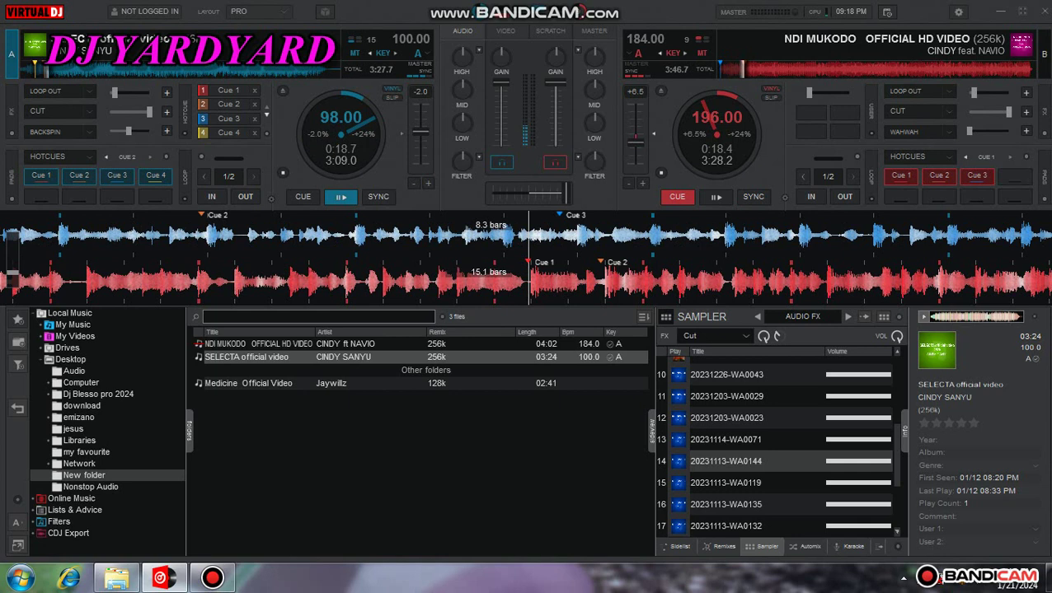
{"action": "key", "text": "2"}
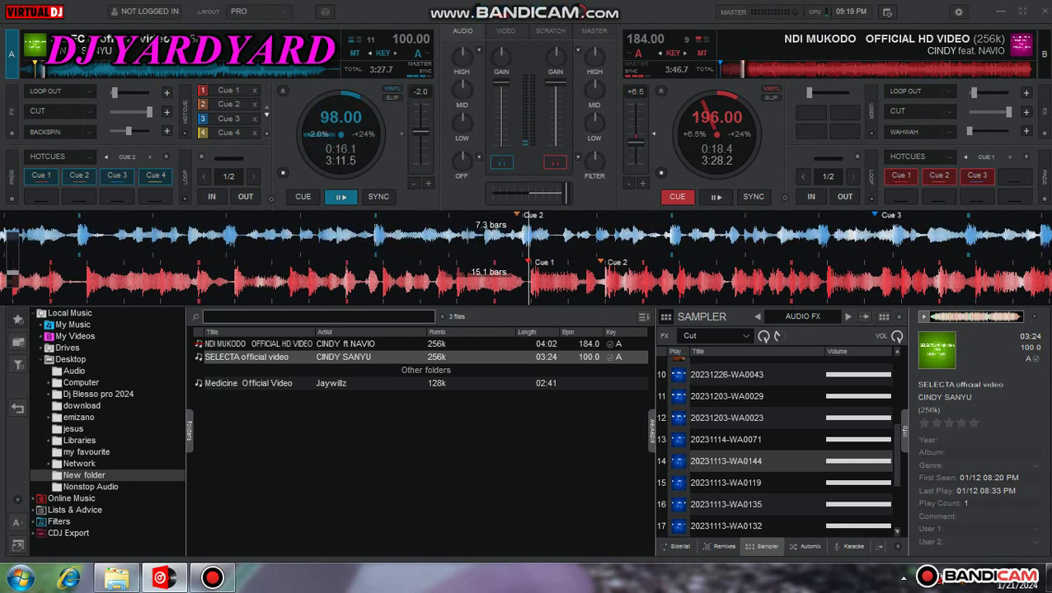
{"action": "key", "text": "2"}
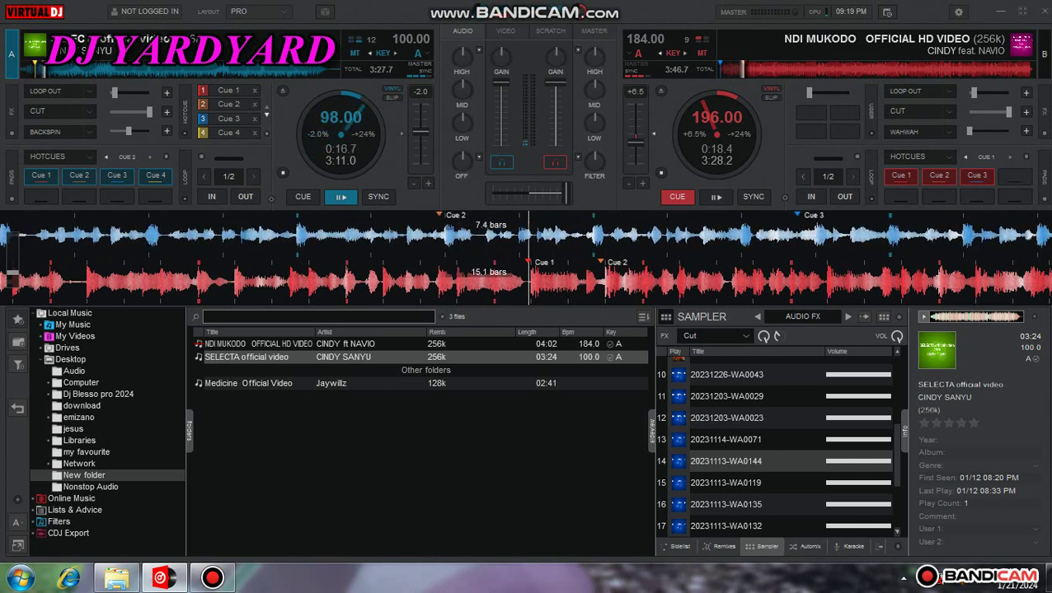
{"action": "key", "text": "2"}
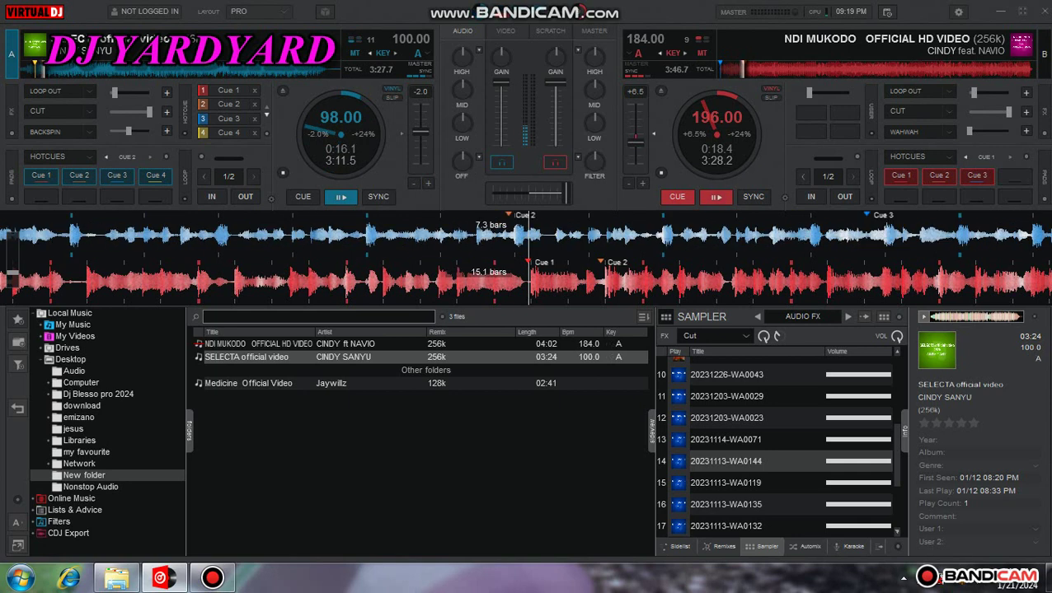
{"action": "key", "text": "2"}
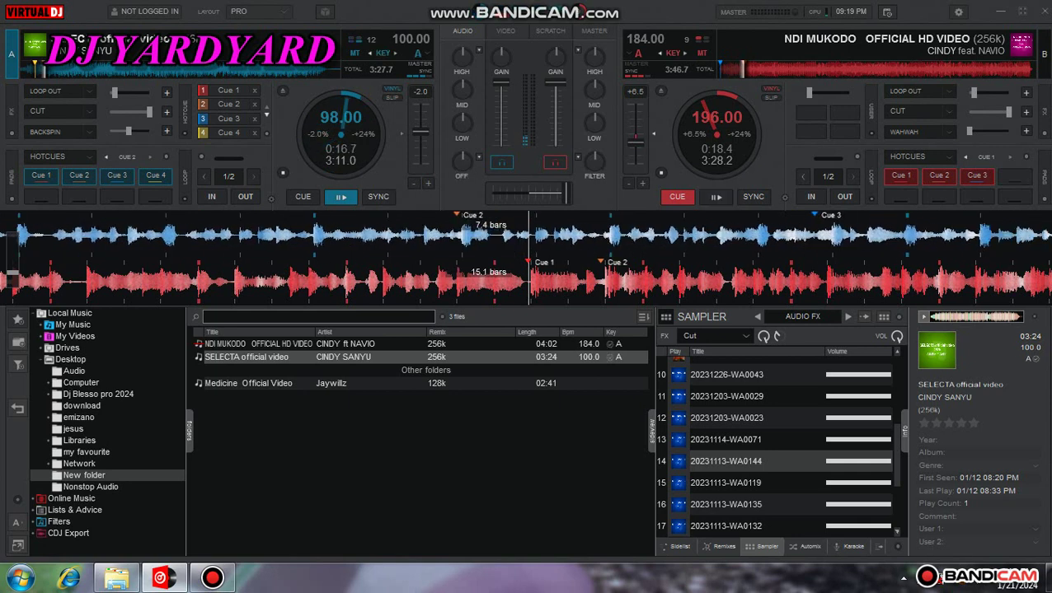
- Trigger hot cue 3 on deck A three times, finishing with a jump back to hot cue 2
{"action": "key", "text": "3"}
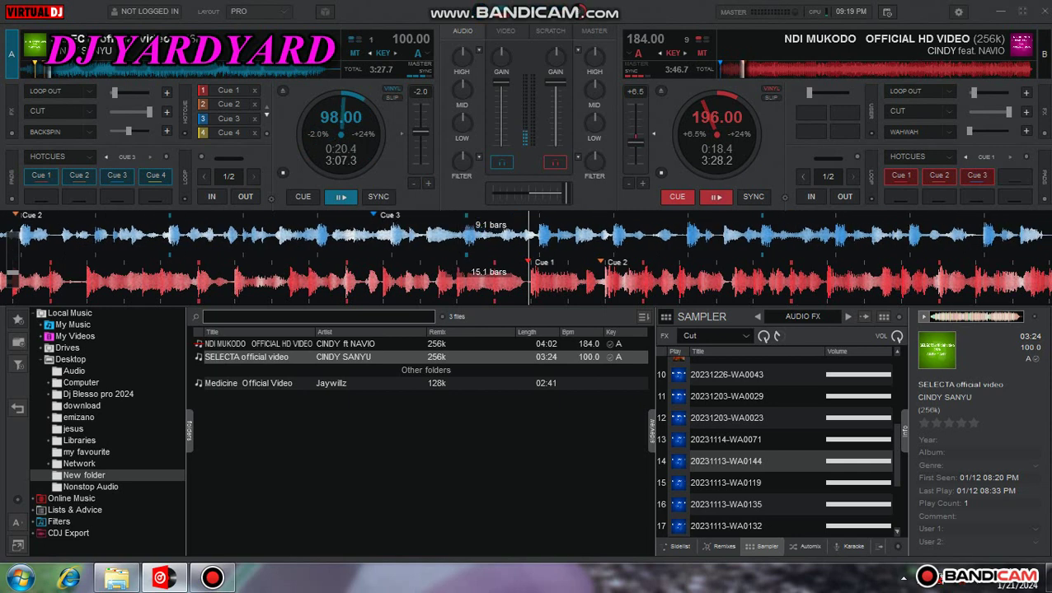
{"action": "key", "text": "3"}
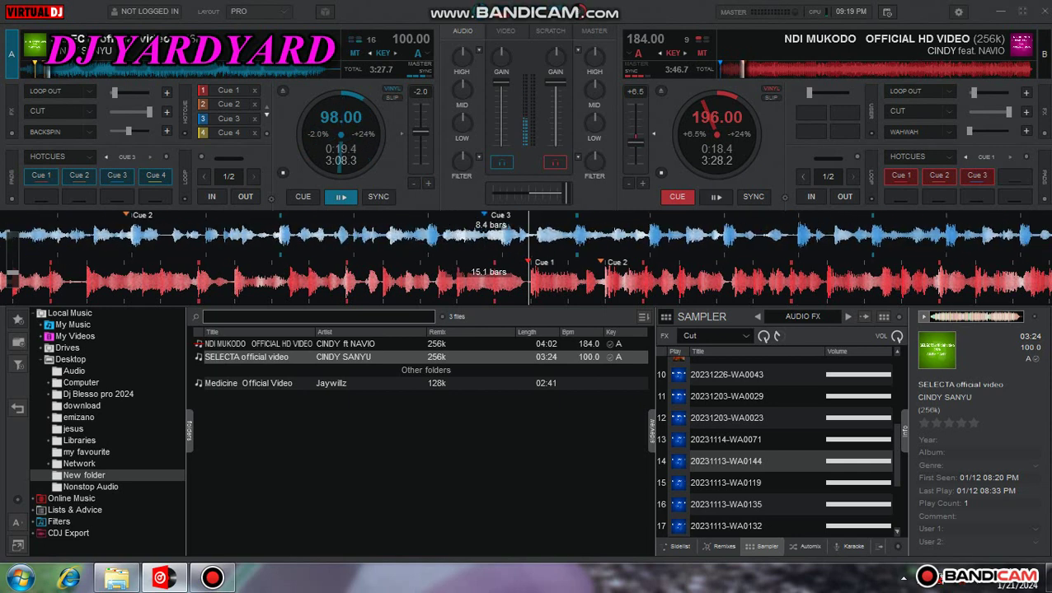
{"action": "key", "text": "3"}
{"action": "key", "text": "2"}
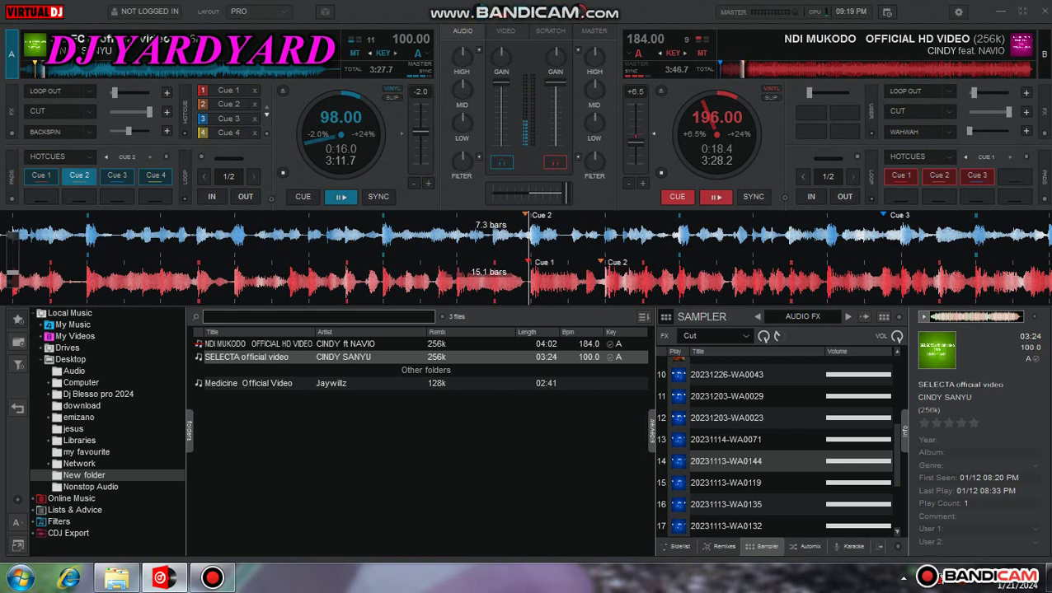
- Return deck A to hot cue 1 and retrigger it six times in quick succession
{"action": "key", "text": "1"}
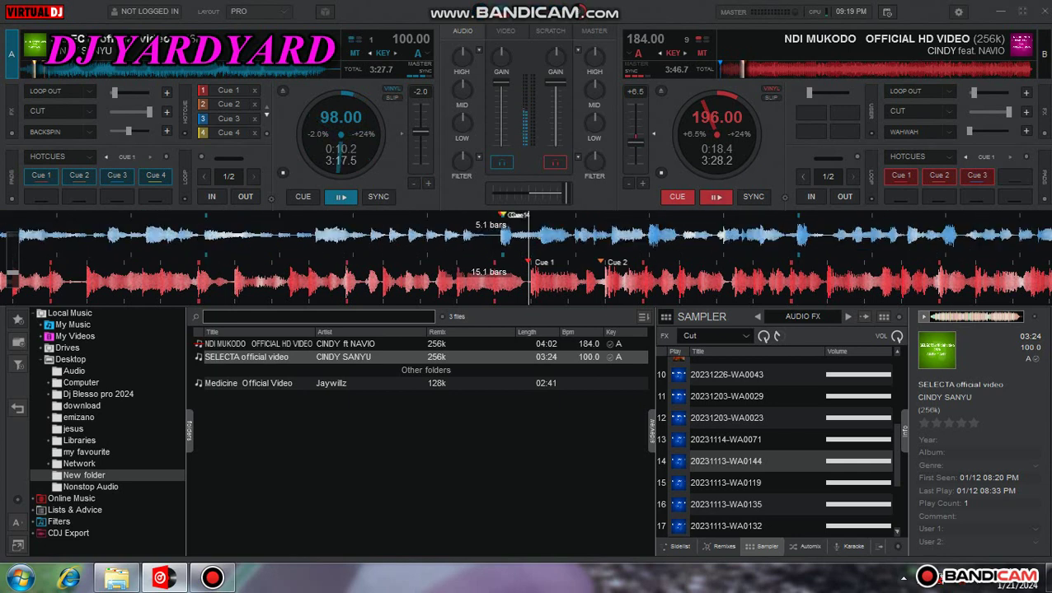
{"action": "key", "text": "1"}
{"action": "key", "text": "1"}
{"action": "key", "text": "1"}
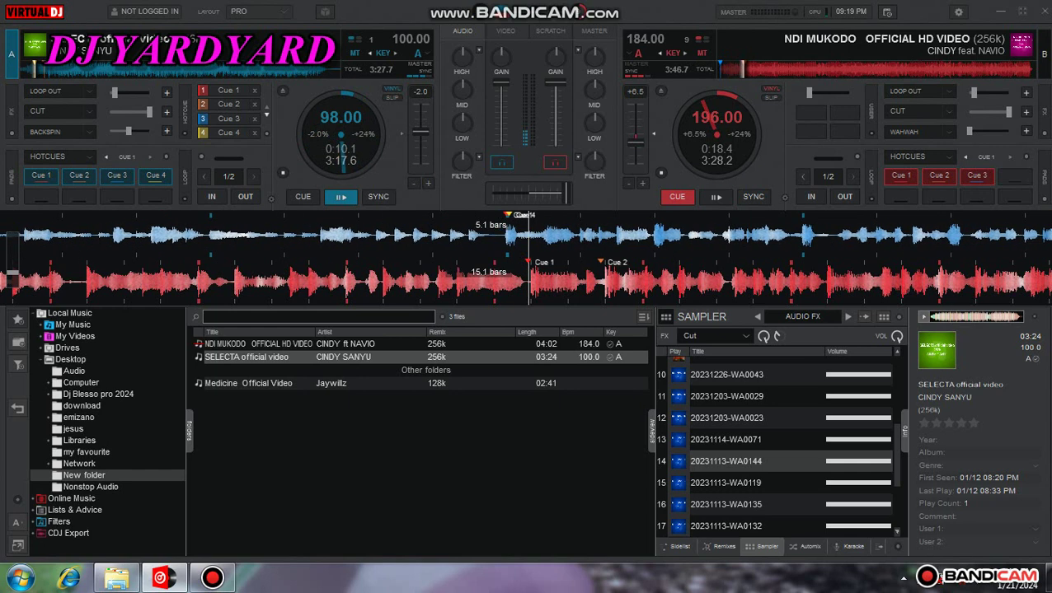
{"action": "key", "text": "1"}
{"action": "key", "text": "1"}
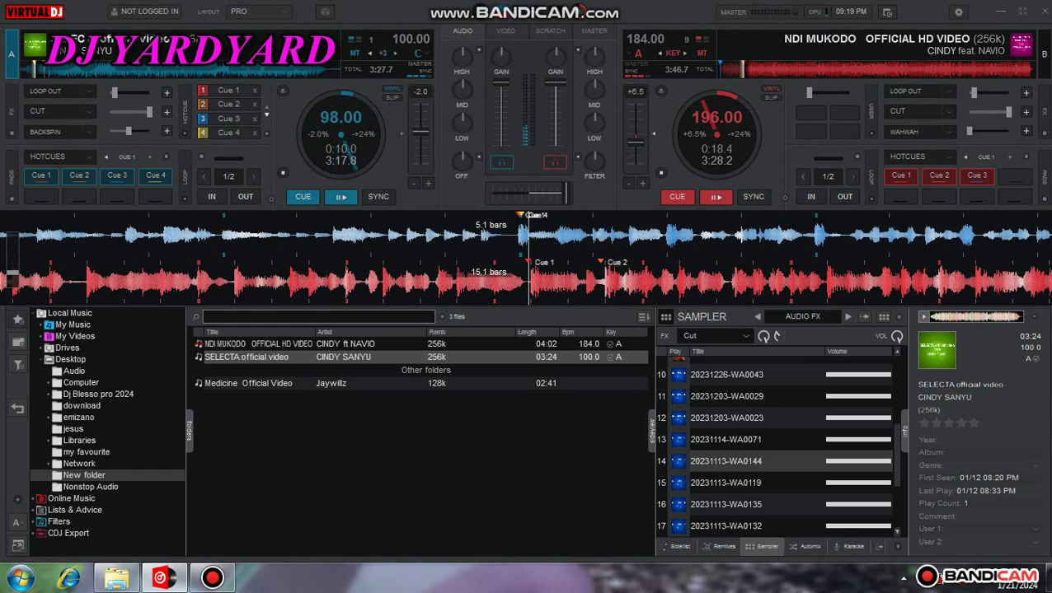
- Juggle deck A between hot cues 2 and 1, starting and ending on hot cue 2
{"action": "key", "text": "2"}
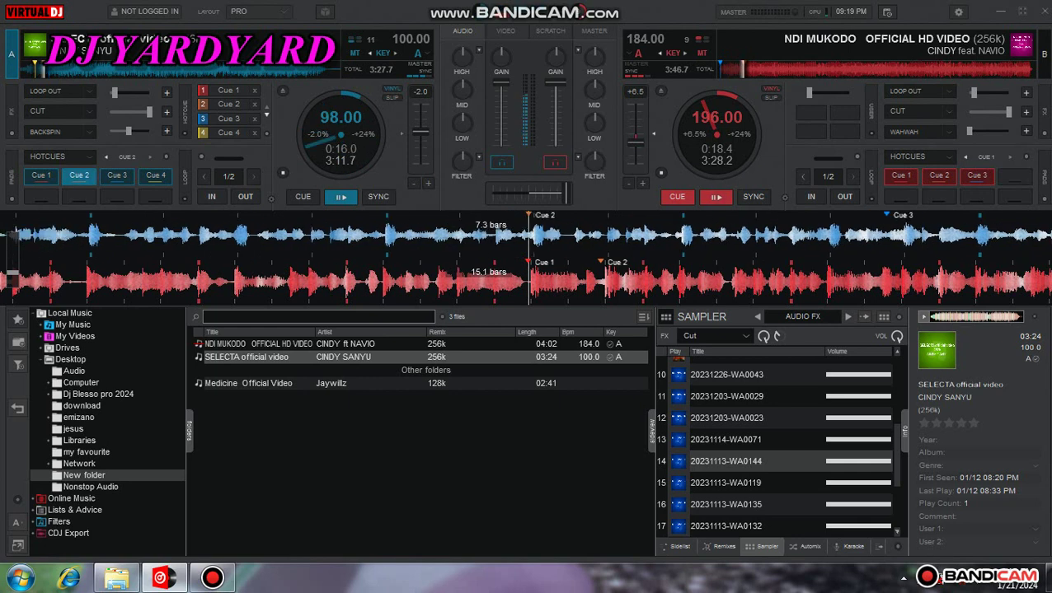
{"action": "key", "text": "1"}
{"action": "key", "text": "2"}
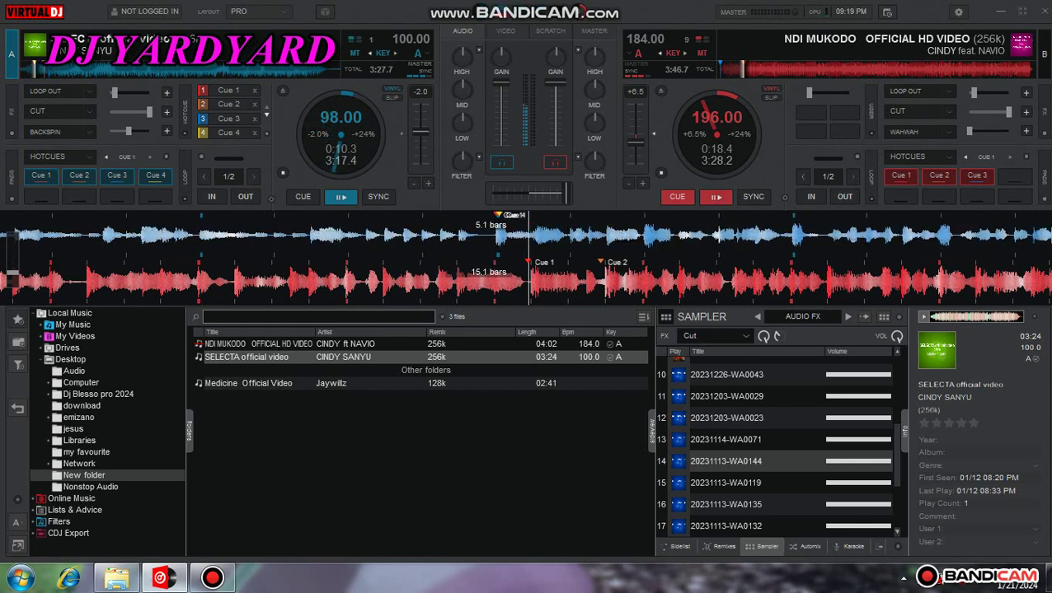
{"action": "key", "text": "1"}
{"action": "key", "text": "2"}
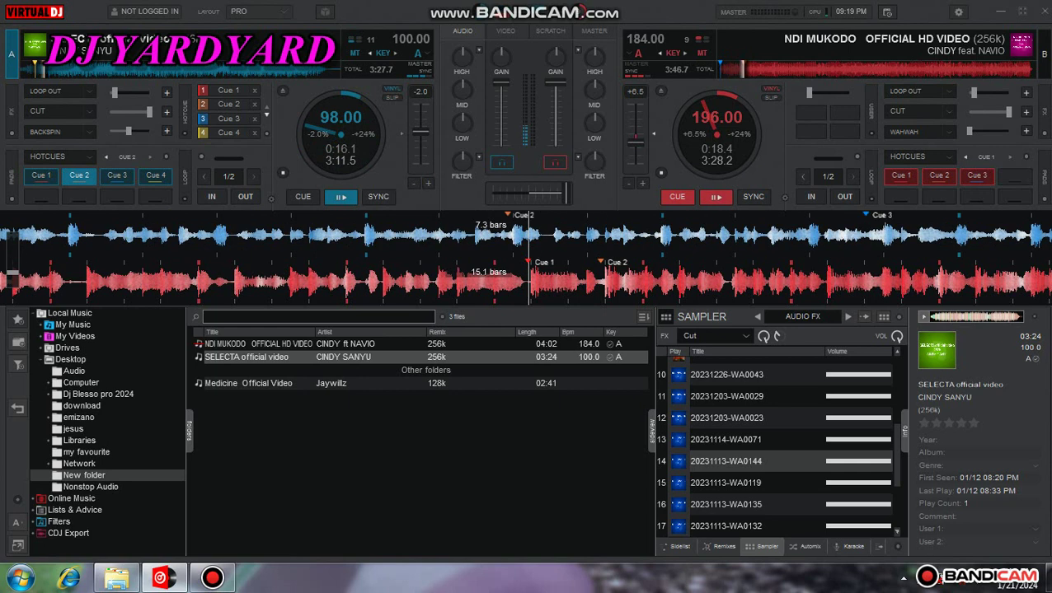
- Drop deck A back to hot cue 1, repeat it in a rapid stutter and let the track play on
{"action": "key", "text": "1"}
{"action": "key", "text": "1"}
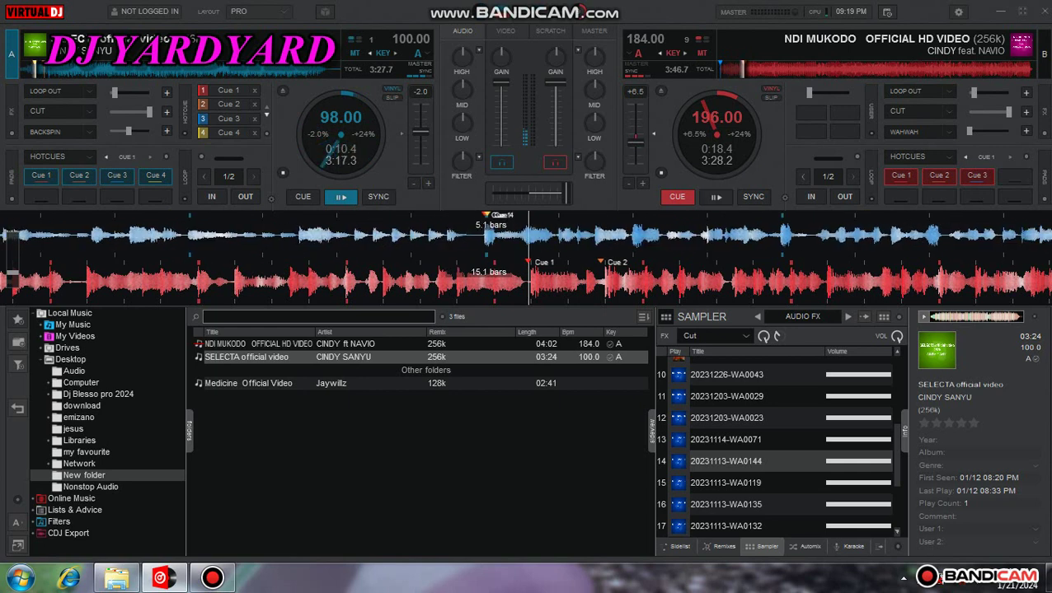
{"action": "key", "text": "1"}
{"action": "key", "text": "1"}
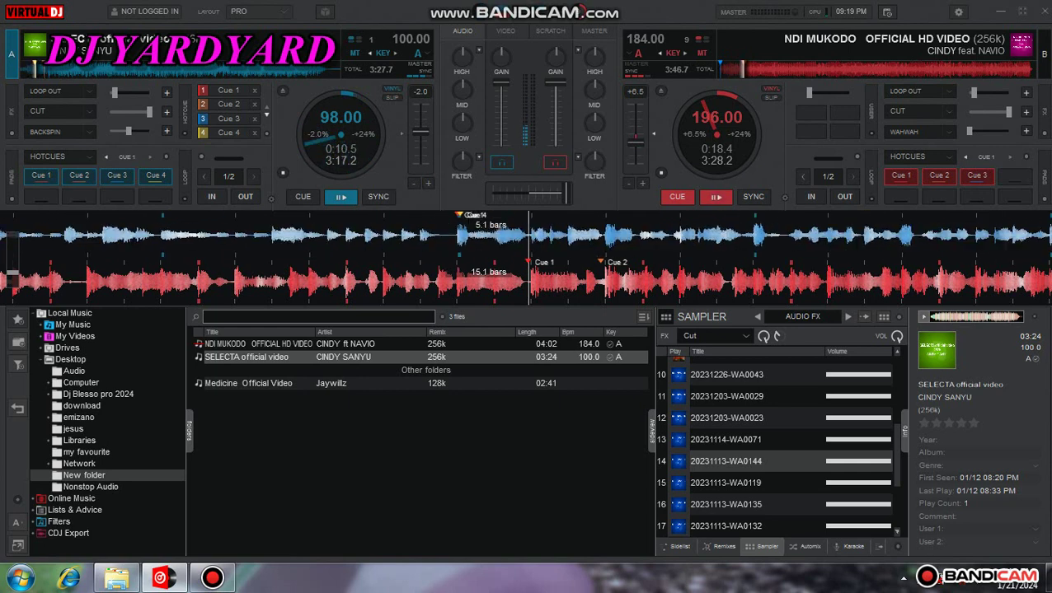
{"action": "key", "text": "1"}
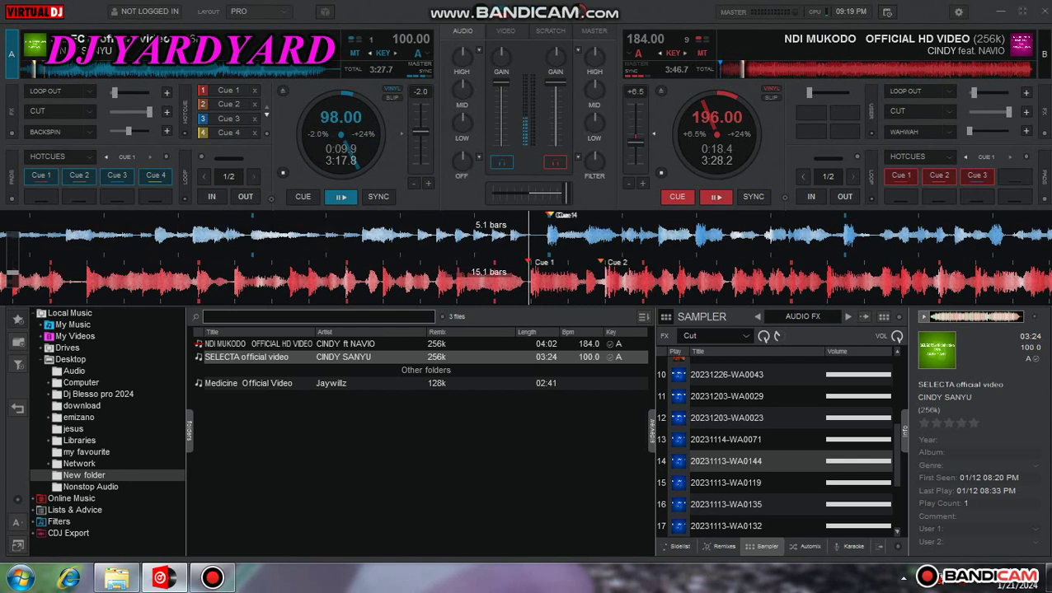
{"action": "key", "text": "1"}
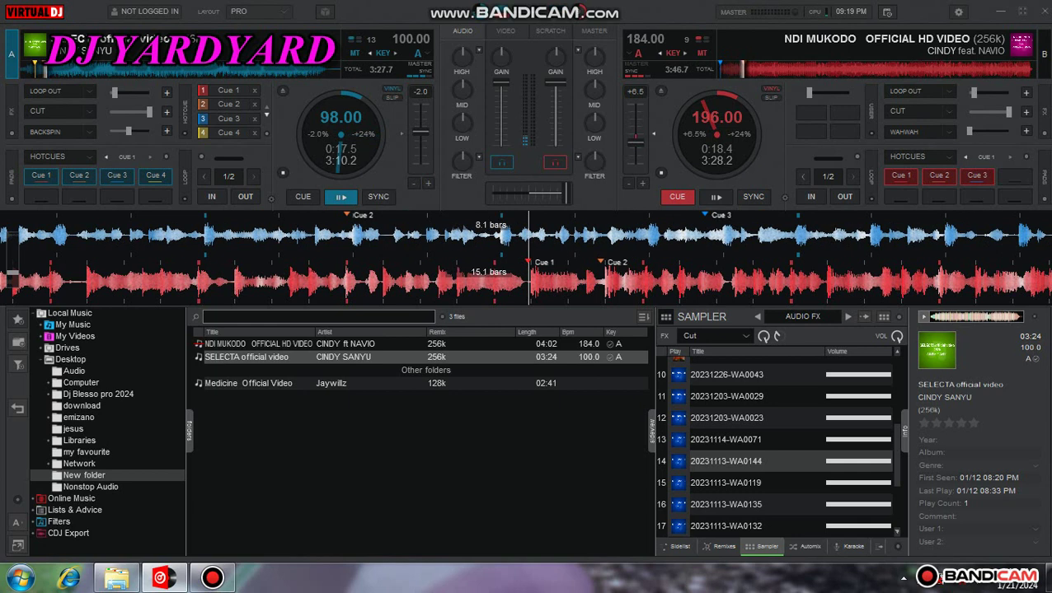
- Retrigger hot cue 2 on deck A three times, alternate hot cues 1 and 2, and end on hot cue 1
{"action": "key", "text": "2"}
{"action": "key", "text": "2"}
{"action": "key", "text": "2"}
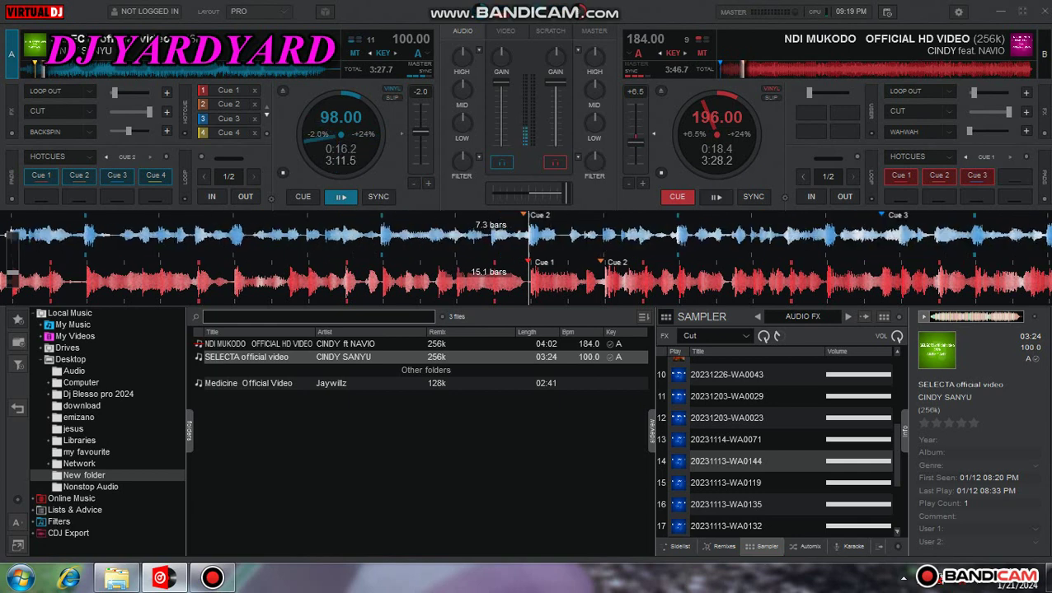
{"action": "key", "text": "1"}
{"action": "key", "text": "2"}
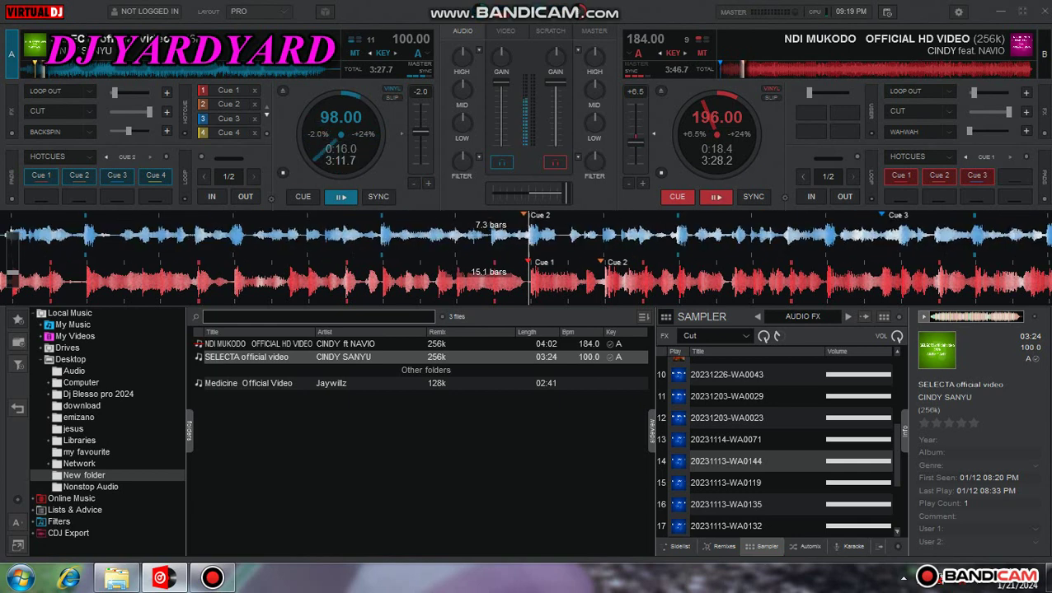
{"action": "key", "text": "1"}
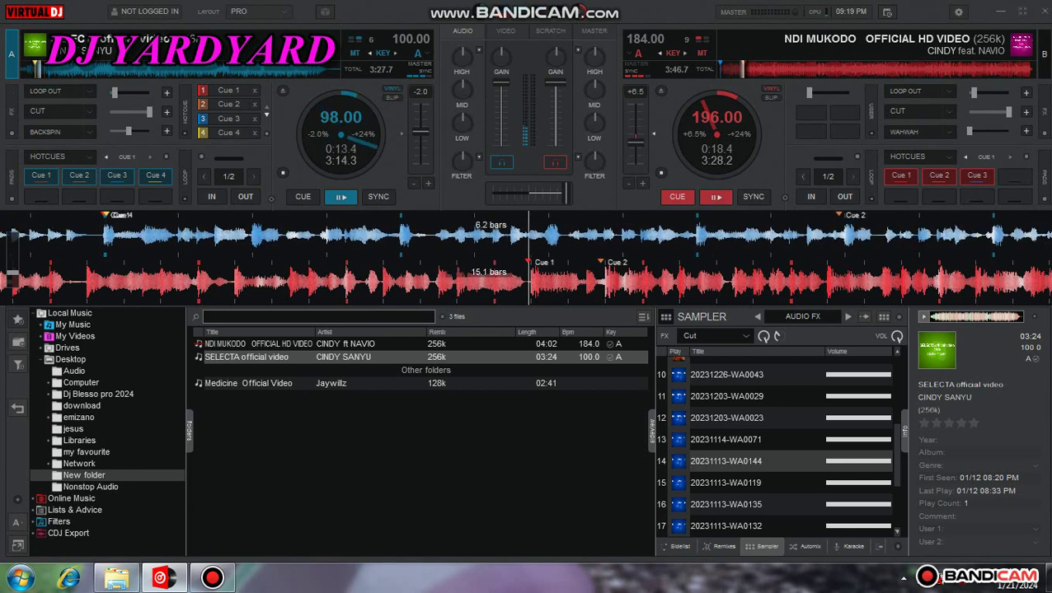
- Retrigger hot cue 1 on deck A nine times, letting the track run on briefly between some of the hits
{"action": "key", "text": "1"}
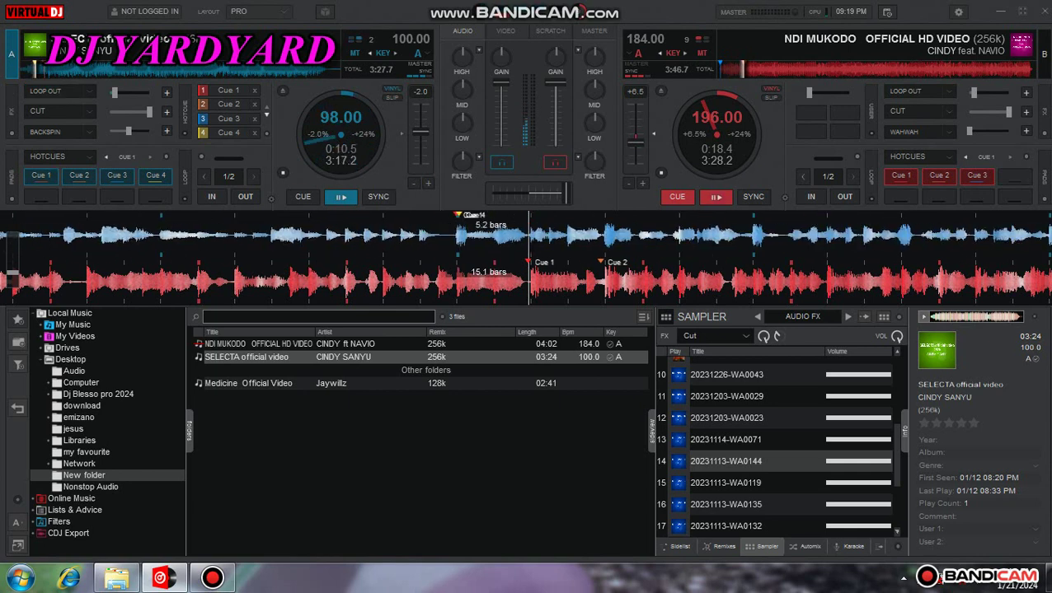
{"action": "key", "text": "1"}
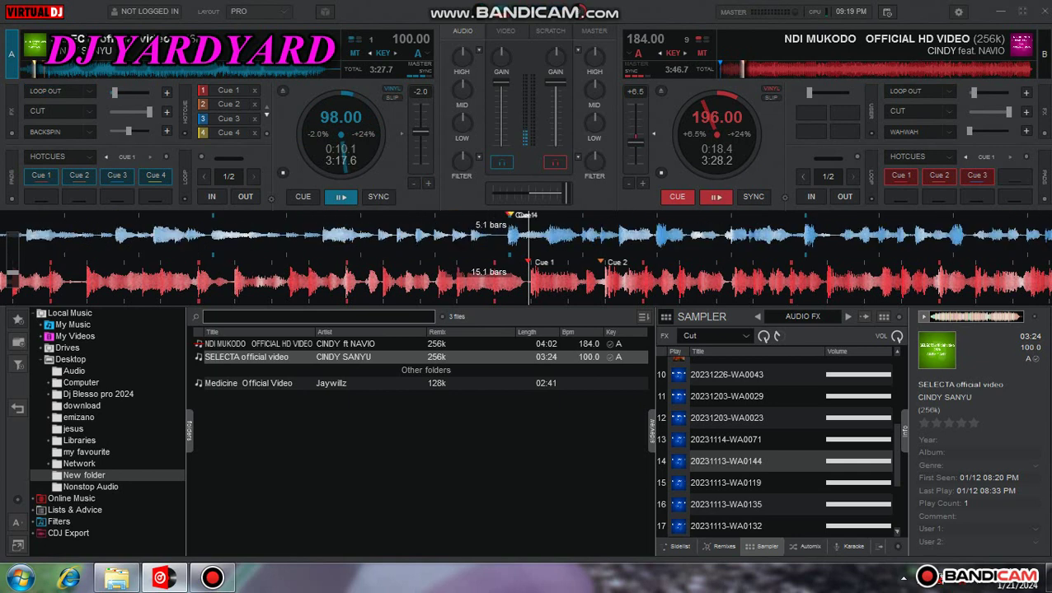
{"action": "key", "text": "1"}
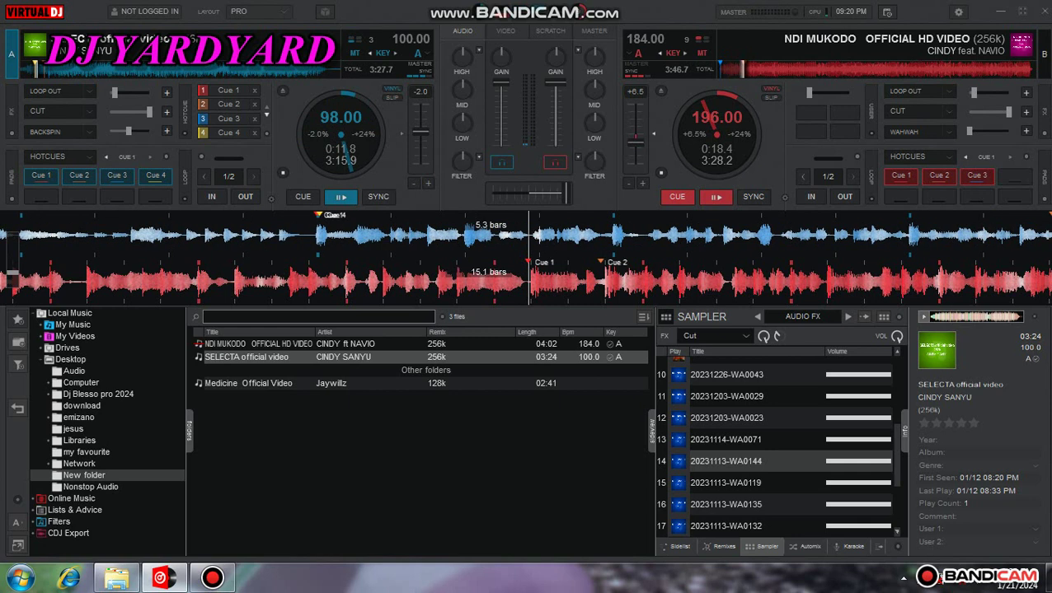
{"action": "key", "text": "1"}
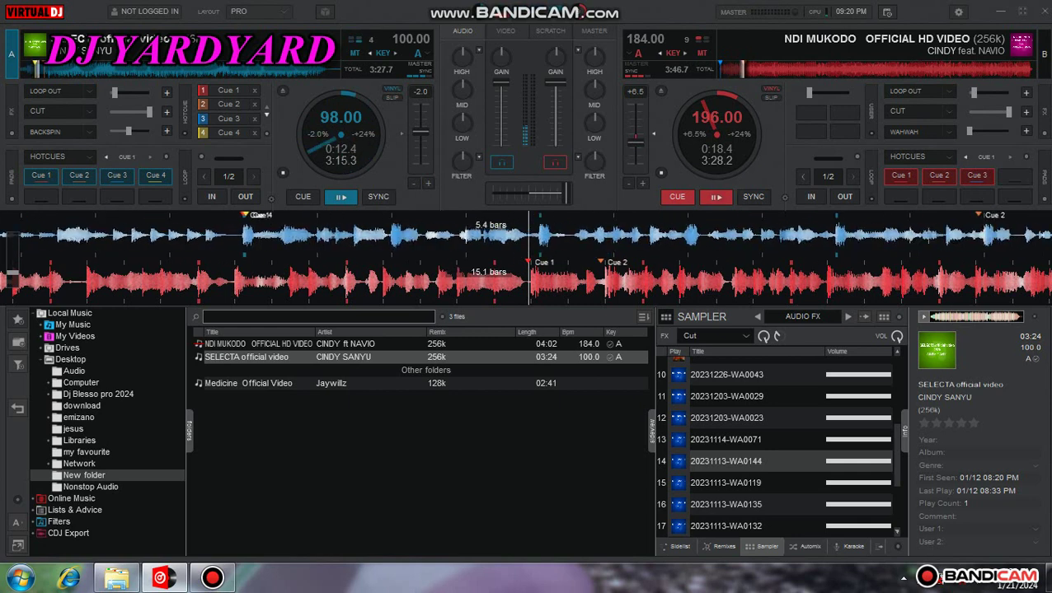
{"action": "key", "text": "1"}
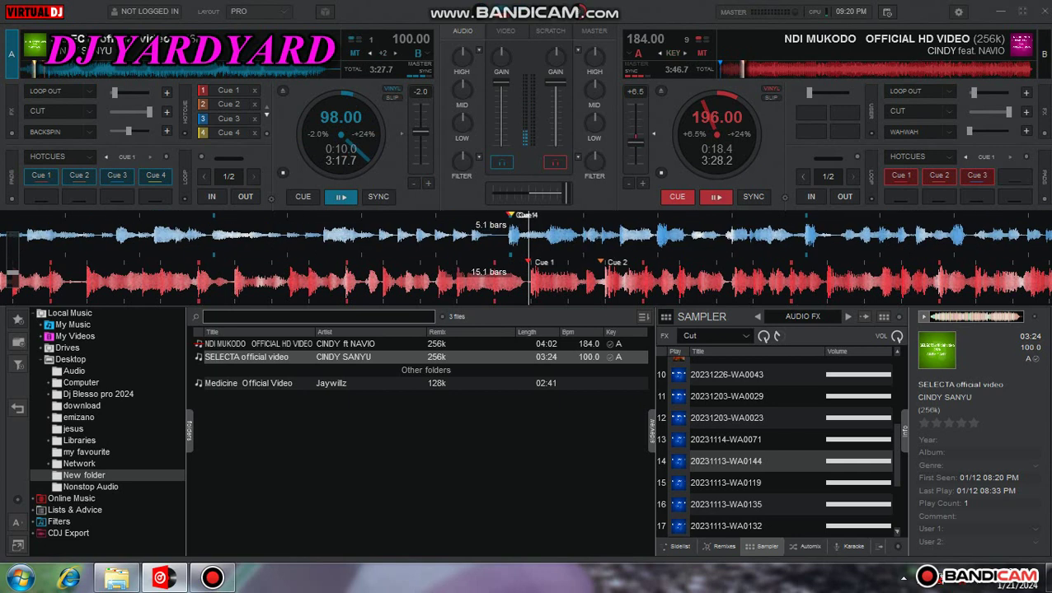
{"action": "key", "text": "1"}
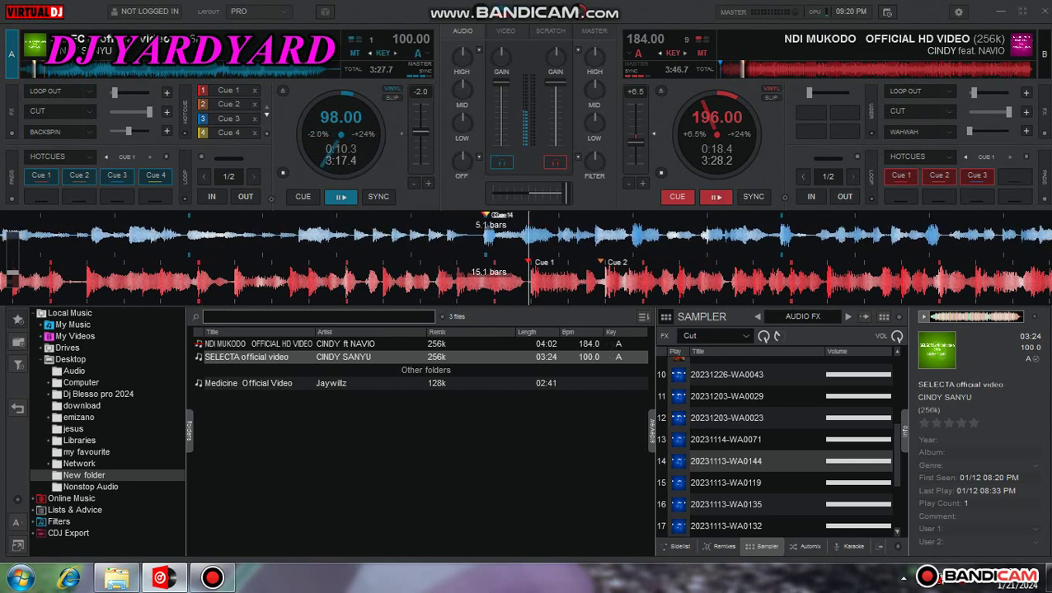
{"action": "key", "text": "1"}
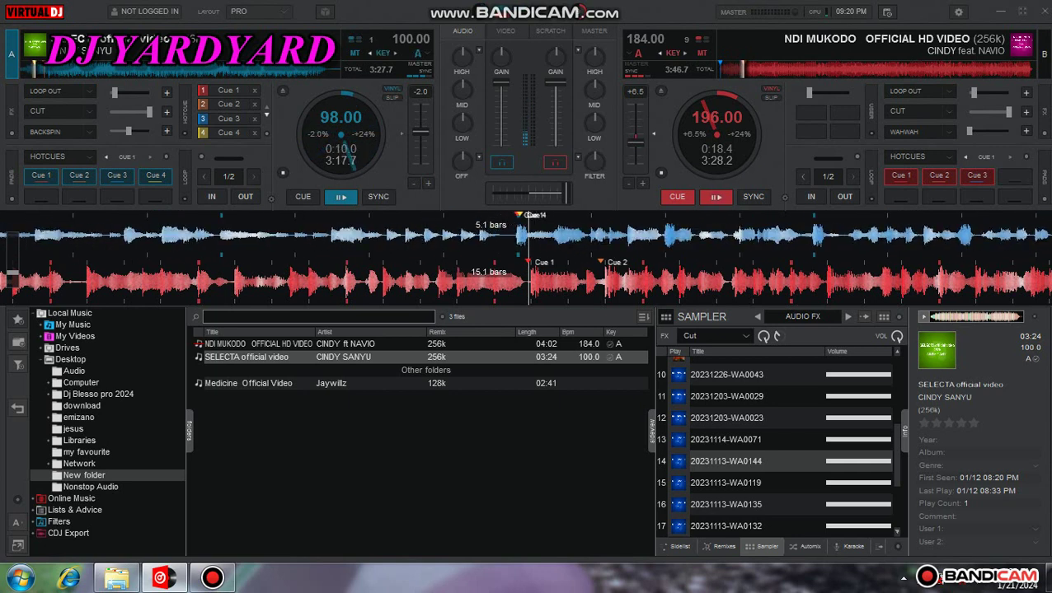
{"action": "key", "text": "1"}
{"action": "key", "text": "1"}
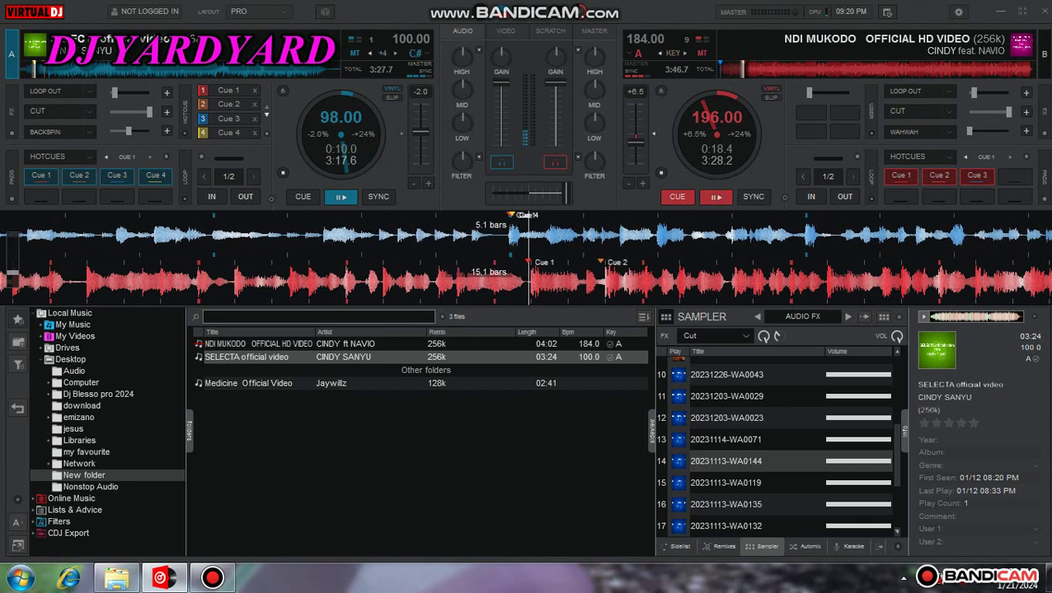
- Juggle deck A from hot cue 2 to a double hit on hot cue 1, followed by one hit each on cues 2 and 1
{"action": "key", "text": "2"}
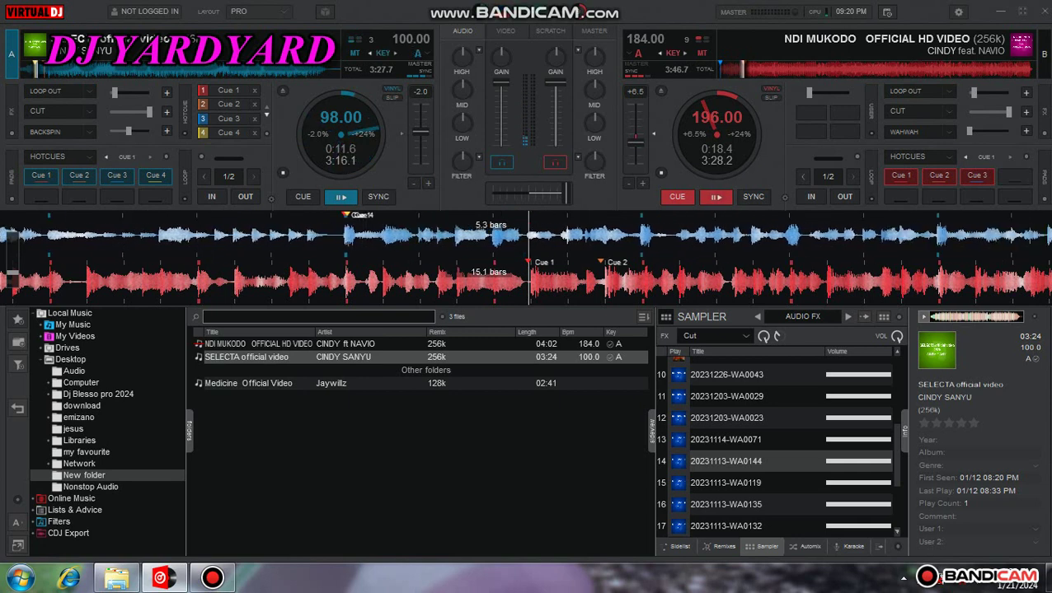
{"action": "key", "text": "1"}
{"action": "key", "text": "1"}
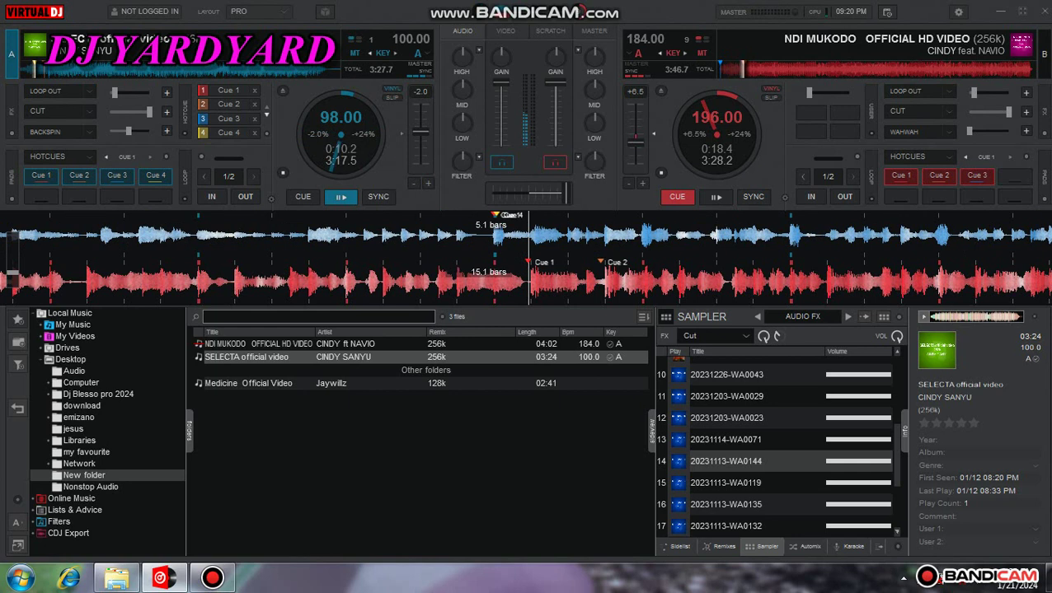
{"action": "key", "text": "2"}
{"action": "key", "text": "1"}
- Stutter hot cue 2 on deck A three times, hit hot cue 1 twice, and finish with single hits on cues 2 and 1
{"action": "key", "text": "2"}
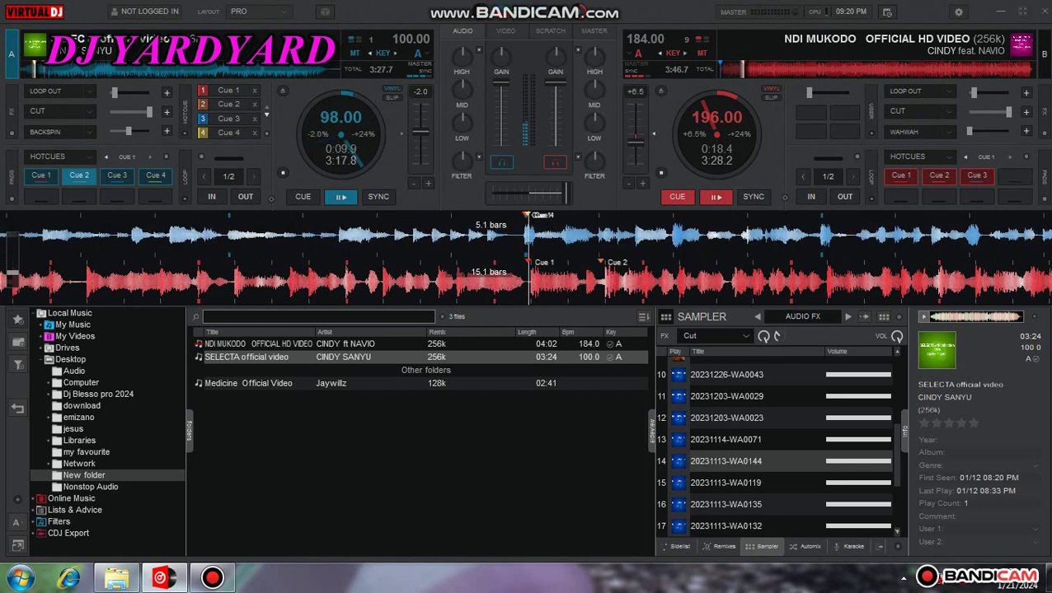
{"action": "key", "text": "2"}
{"action": "key", "text": "2"}
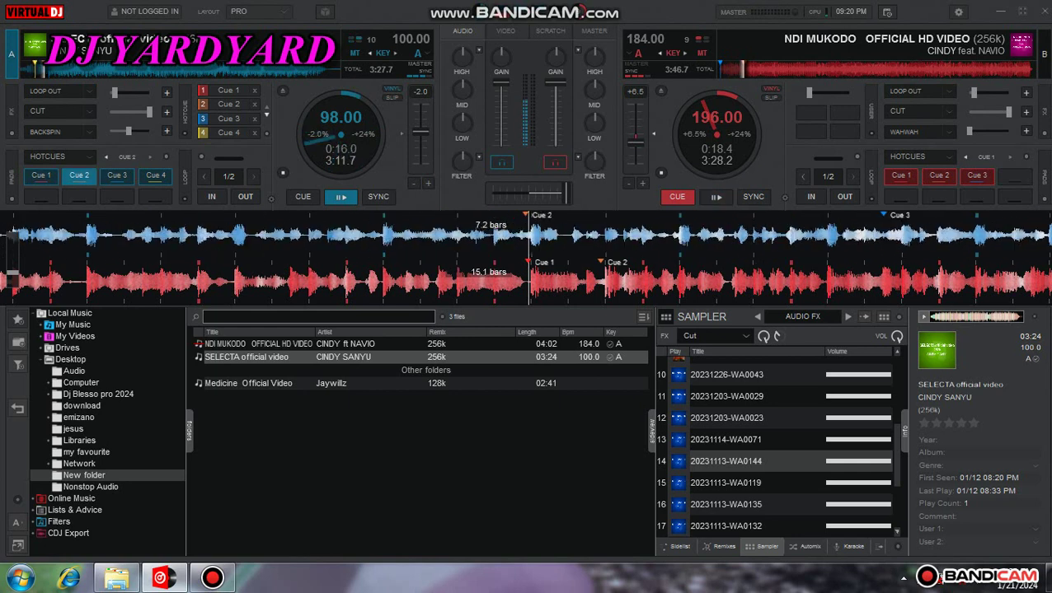
{"action": "key", "text": "1"}
{"action": "key", "text": "1"}
{"action": "key", "text": "2"}
{"action": "key", "text": "1"}
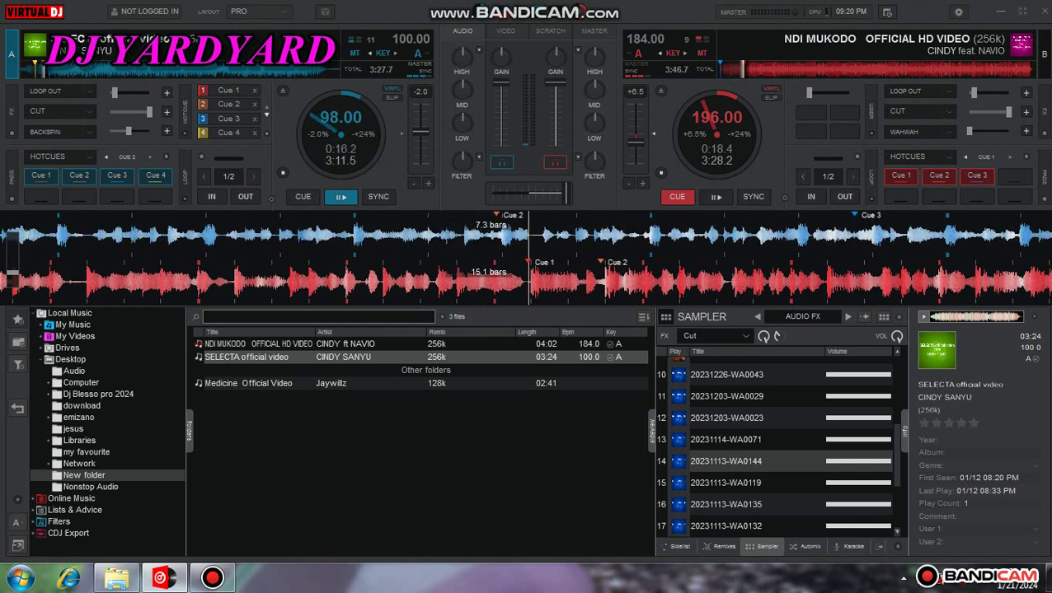
- Restart deck A from hot cue 1 eight times, with a rapid stutter in the middle of the run
{"action": "key", "text": "1"}
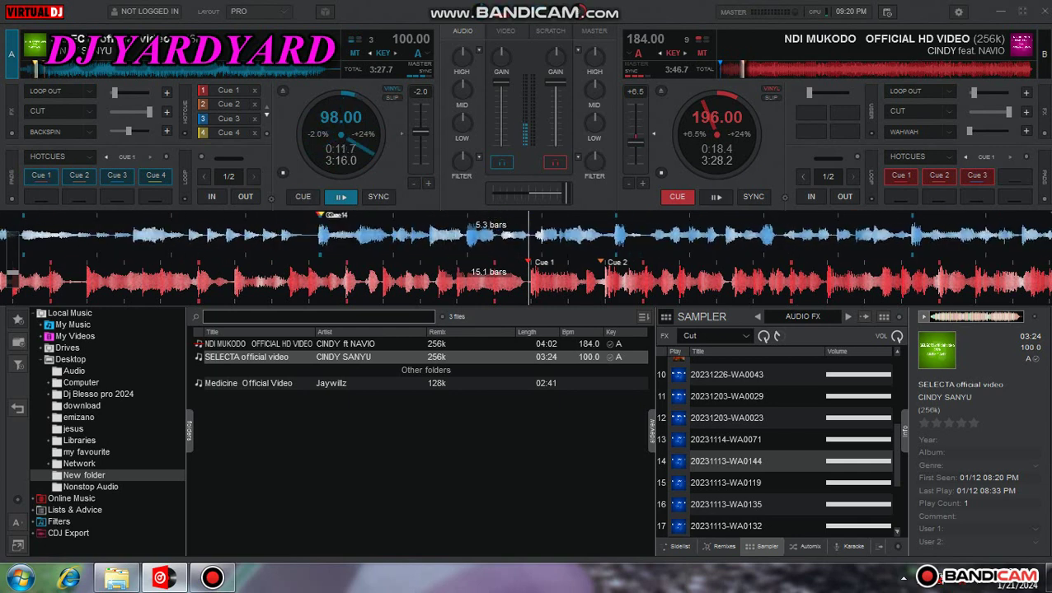
{"action": "key", "text": "1"}
{"action": "key", "text": "1"}
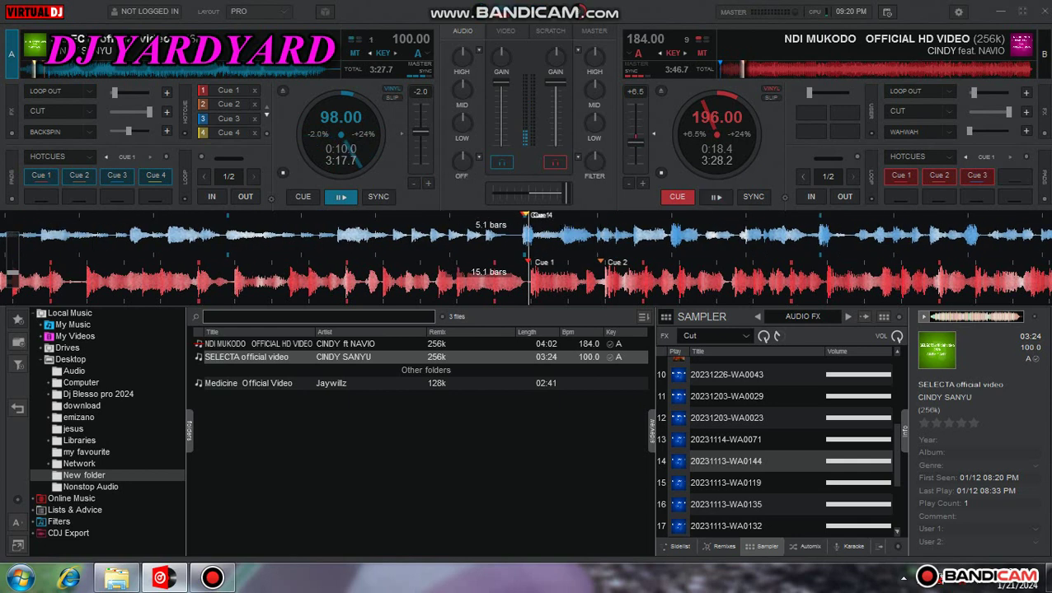
{"action": "key", "text": "1"}
{"action": "key", "text": "1"}
{"action": "key", "text": "1"}
{"action": "key", "text": "1"}
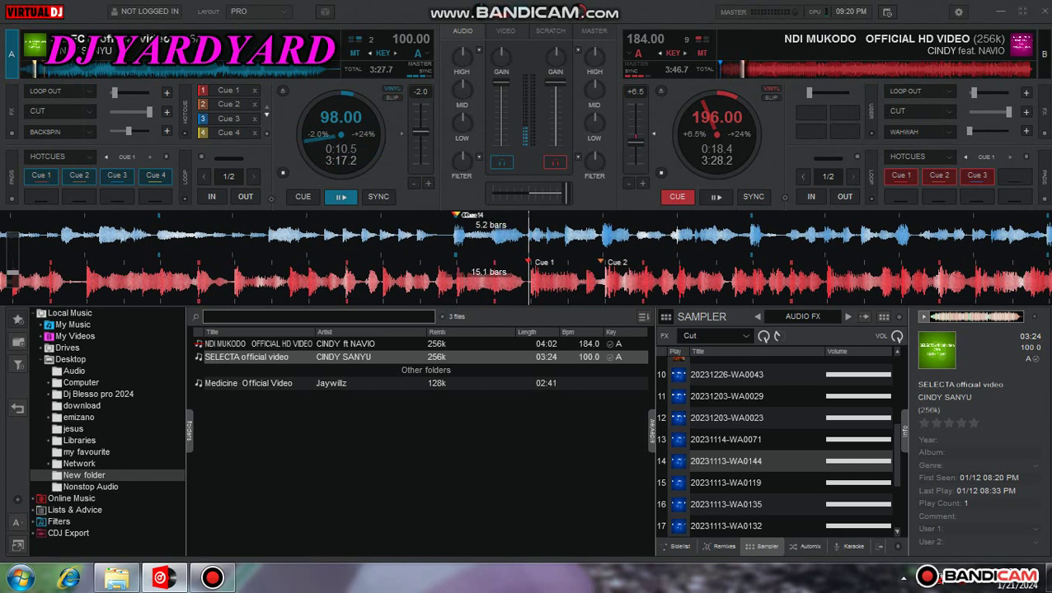
{"action": "key", "text": "1"}
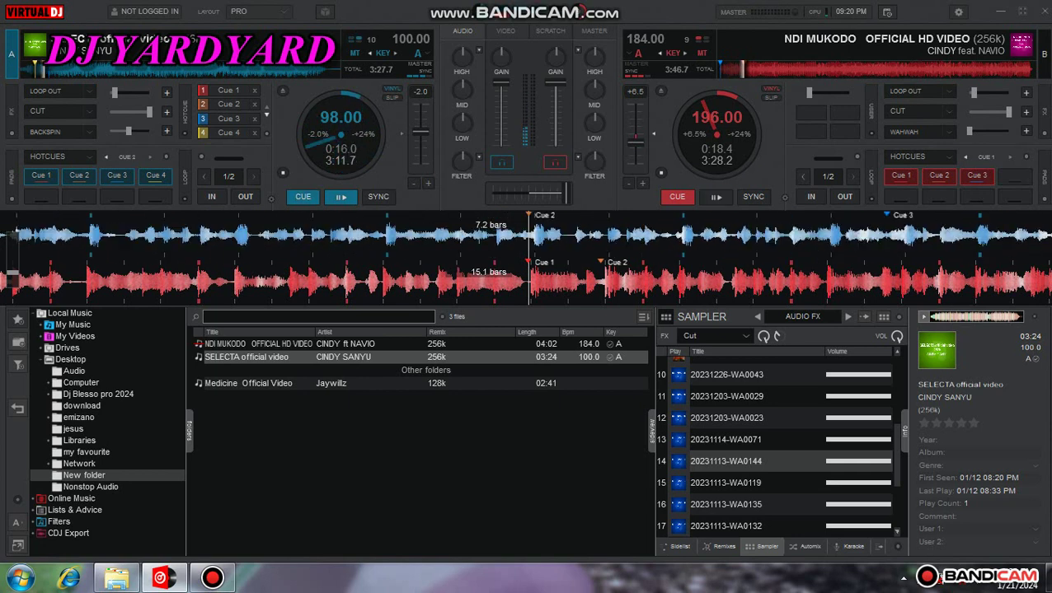
- Alternate deck A between hot cues 2 and 1 for four rounds, starting on hot cue 2 and ending on hot cue 1
{"action": "key", "text": "2"}
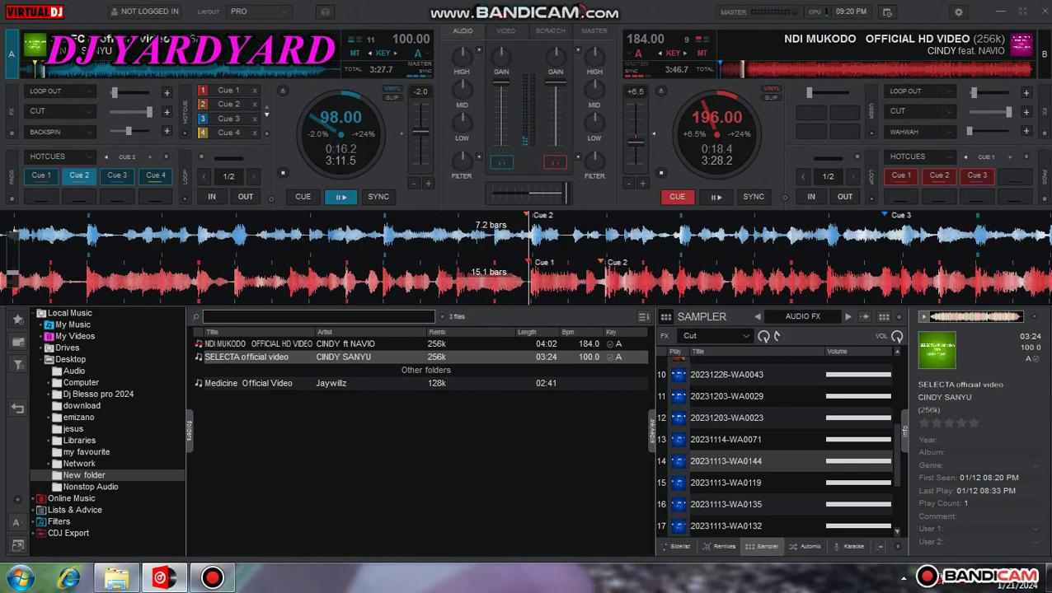
{"action": "key", "text": "1"}
{"action": "key", "text": "2"}
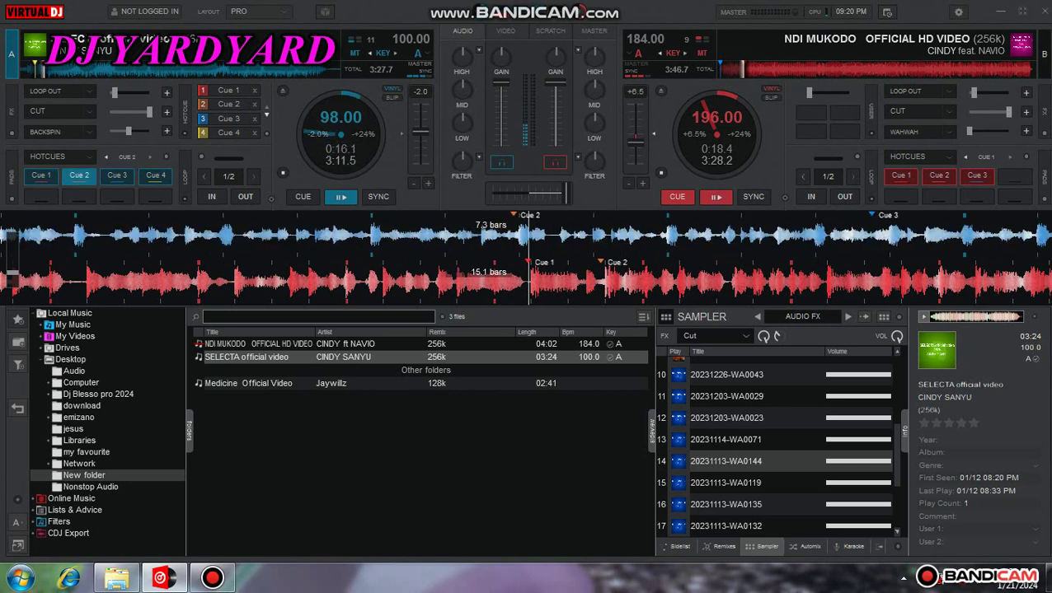
{"action": "key", "text": "1"}
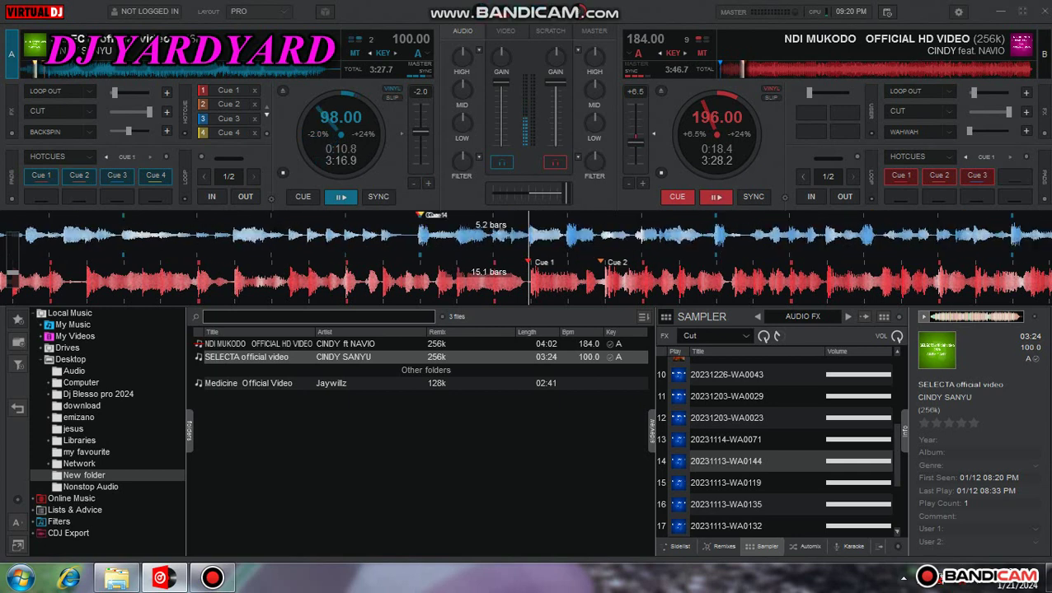
{"action": "key", "text": "2"}
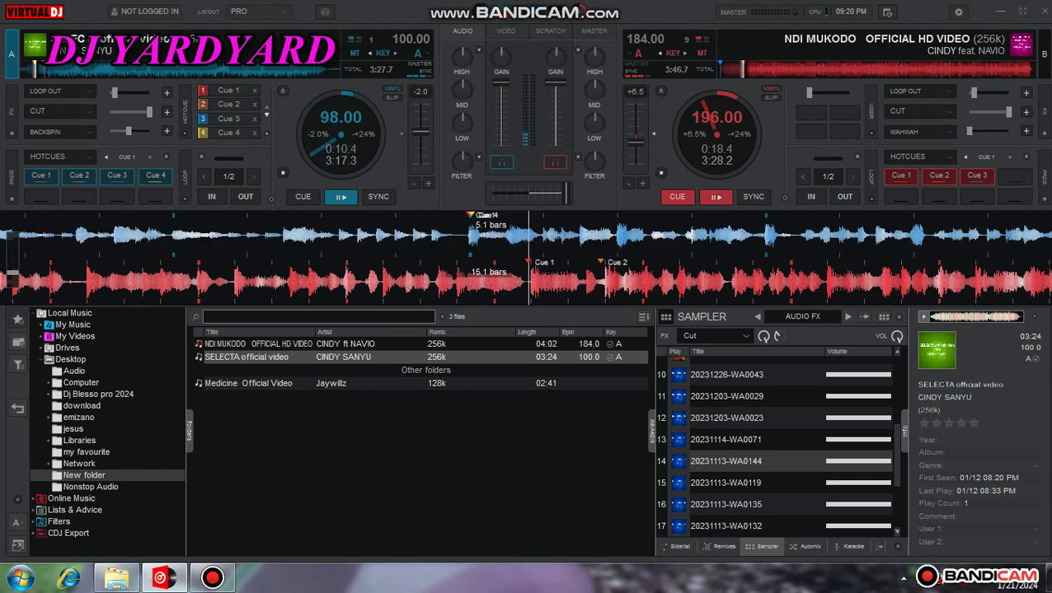
{"action": "key", "text": "1"}
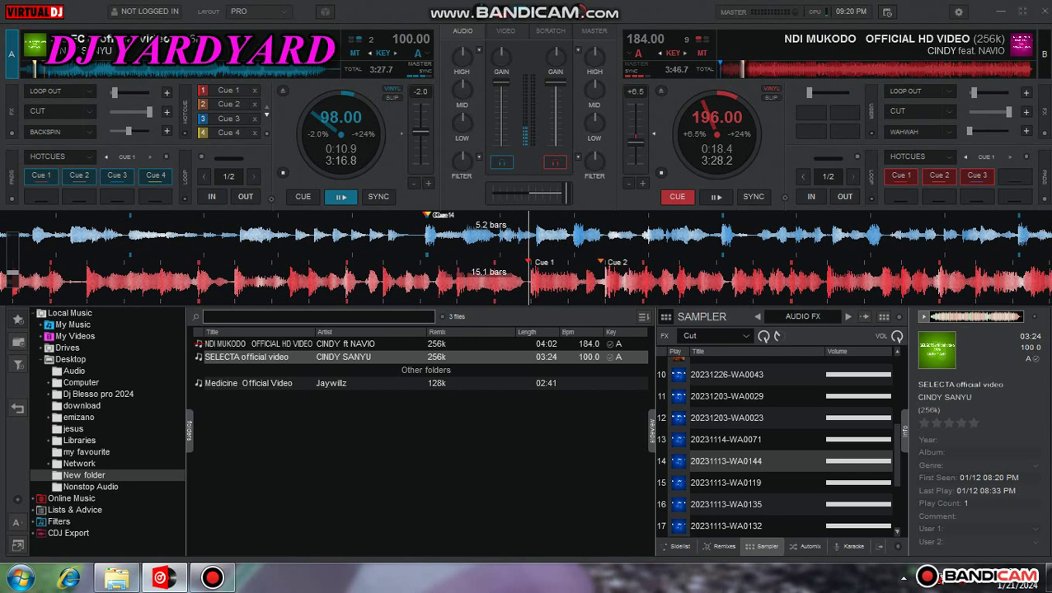
{"action": "key", "text": "2"}
{"action": "key", "text": "1"}
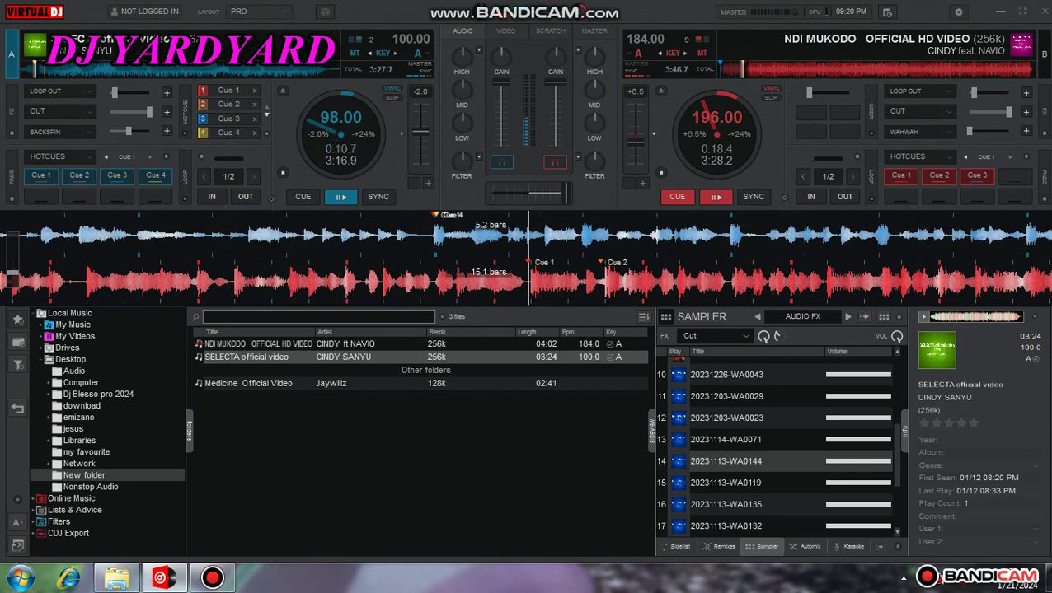